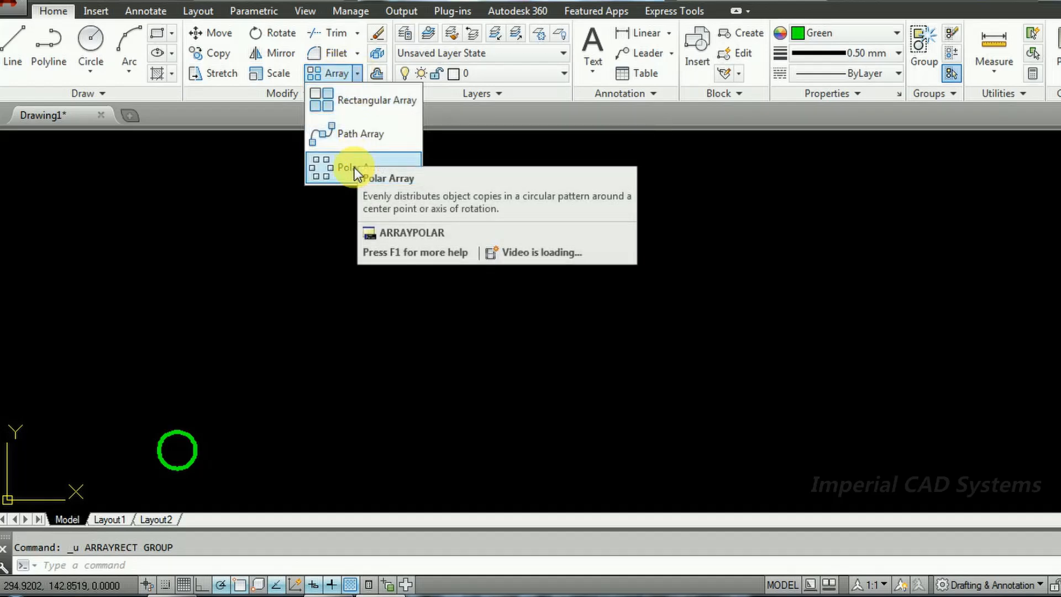
- Start a rectangular array with the green circle as the source object
click(347, 102)
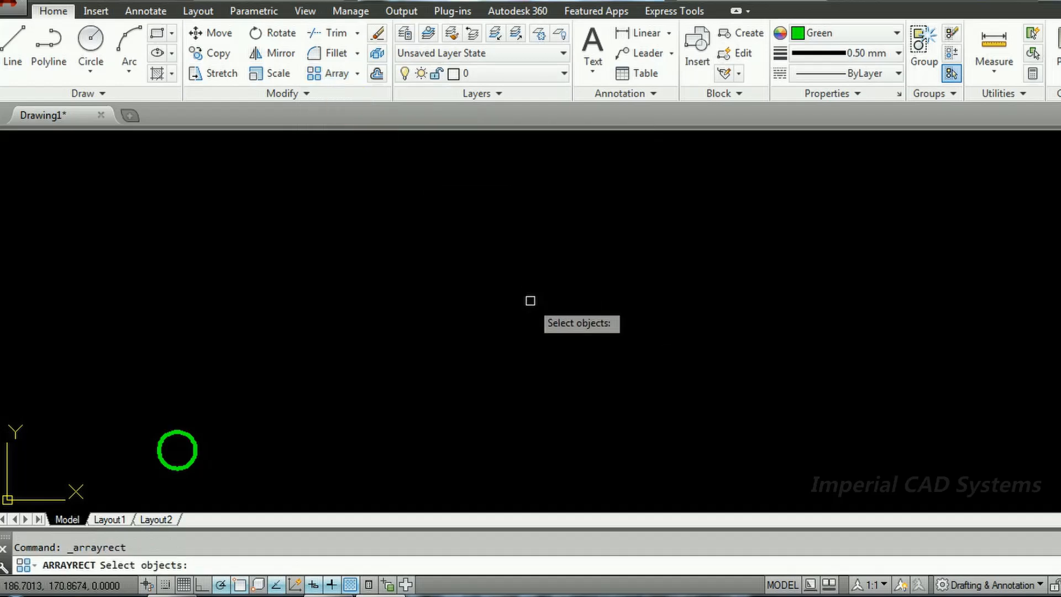
click(190, 441)
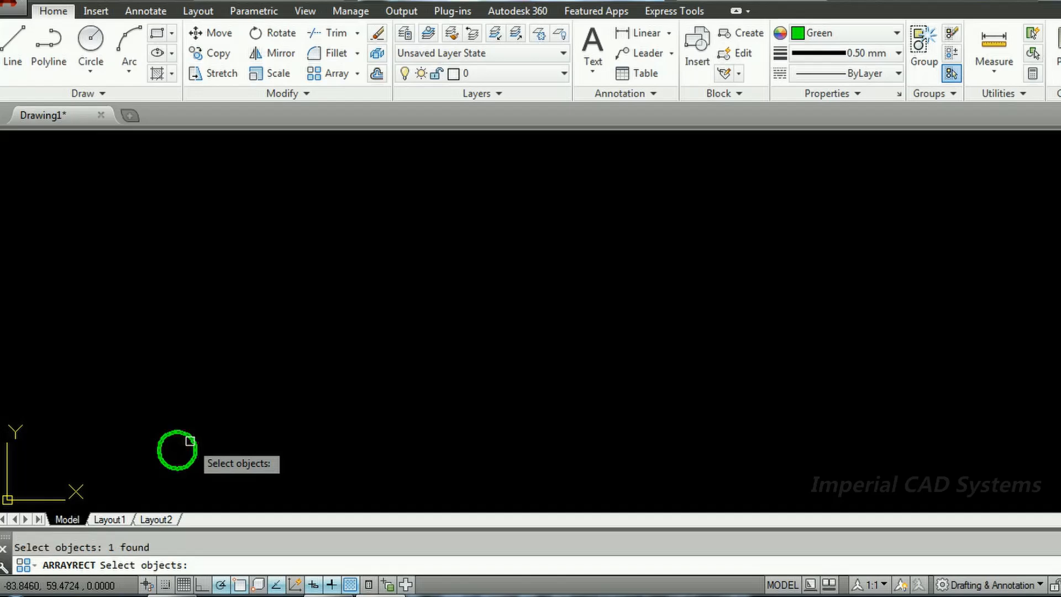
key(Return)
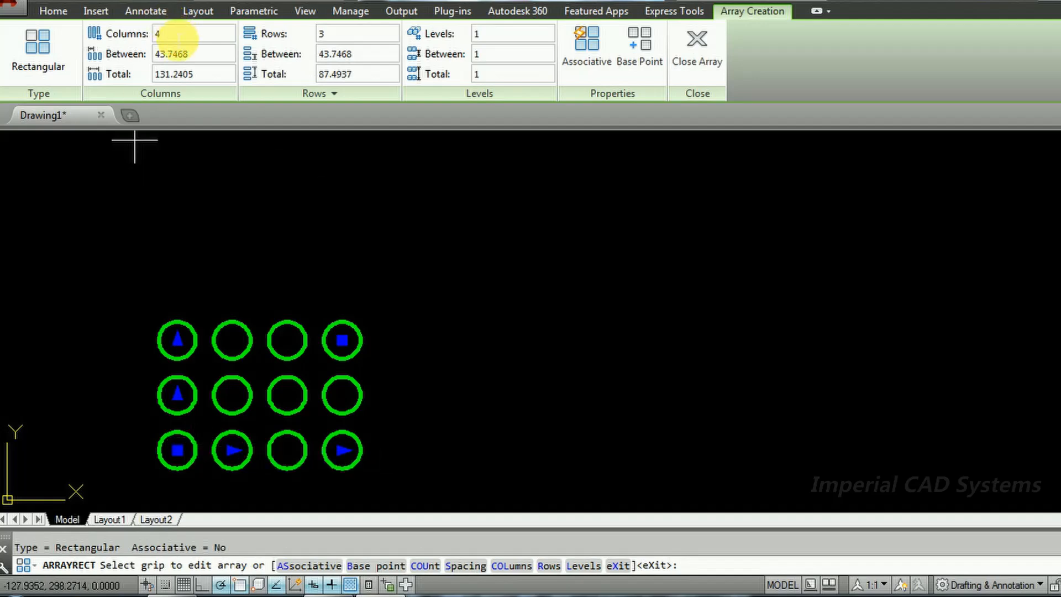
- Set the rectangular array to 6 columns with a spacing of 35 between them
drag(172, 34, 127, 35)
text(6)
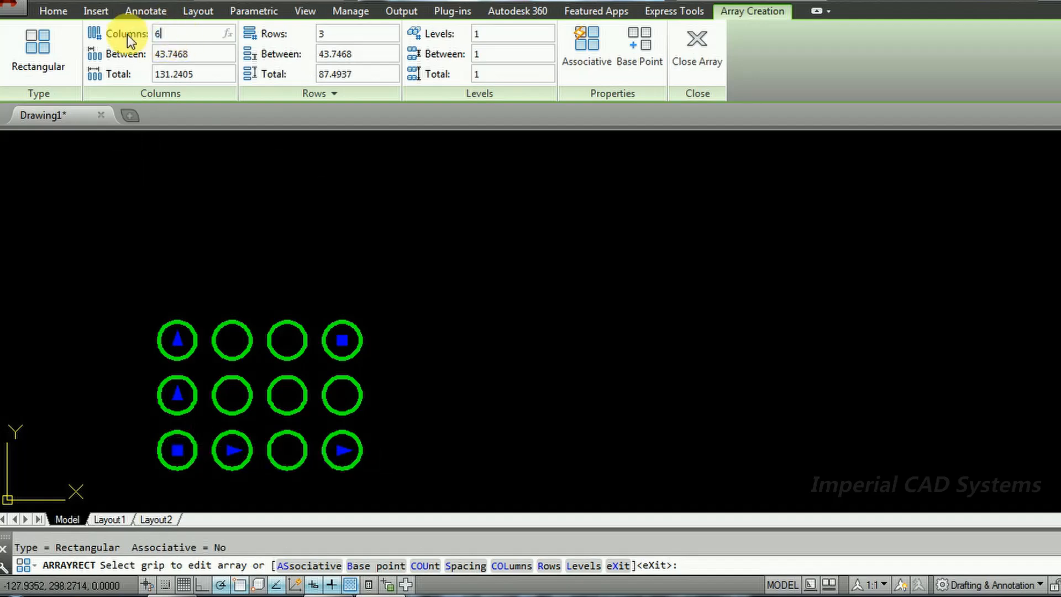
key(Return)
drag(205, 55, 166, 54)
text(35)
key(Return)
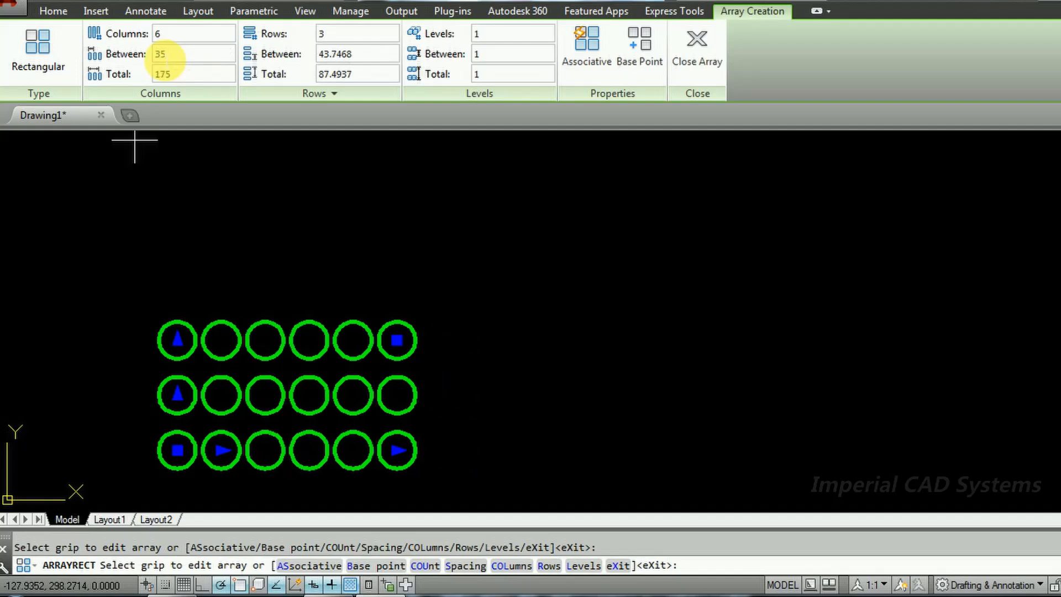
- Set the rectangular array to 5 rows with a spacing of 30 between them
drag(323, 33, 293, 33)
text(5)
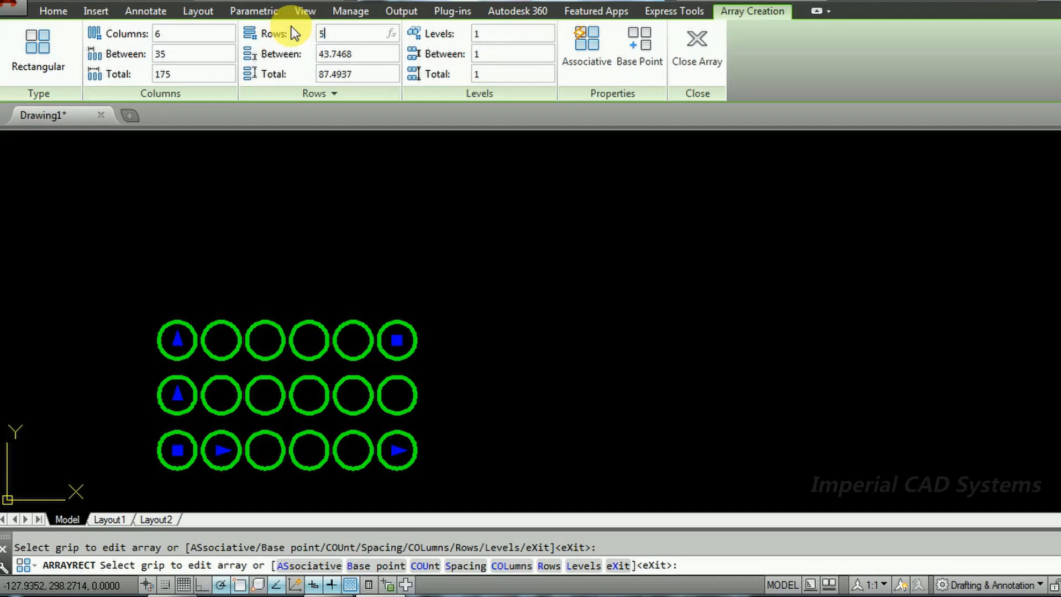
key(Return)
drag(365, 53, 257, 52)
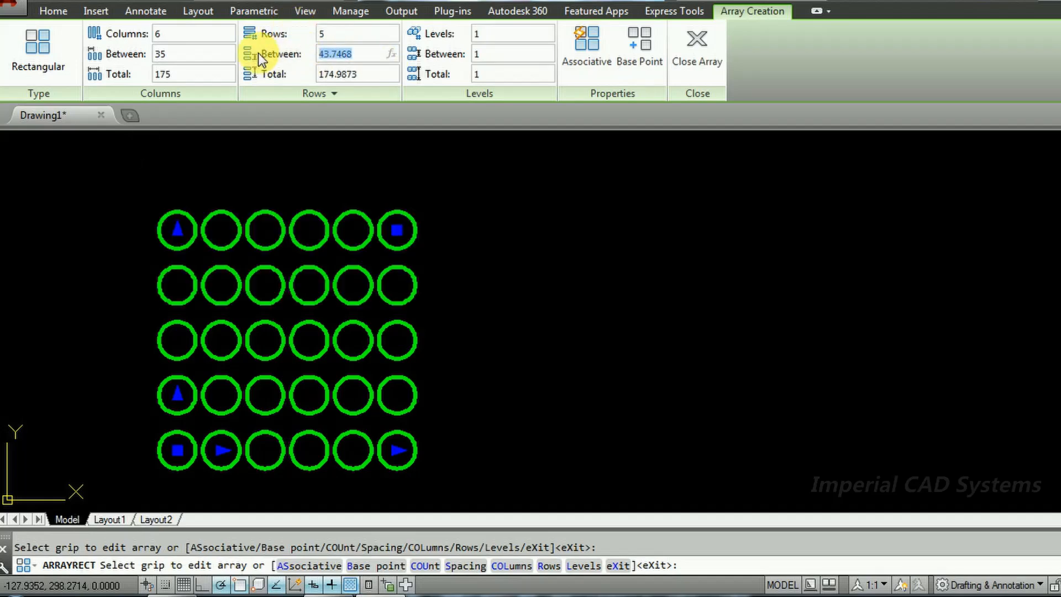
text(30)
key(Return)
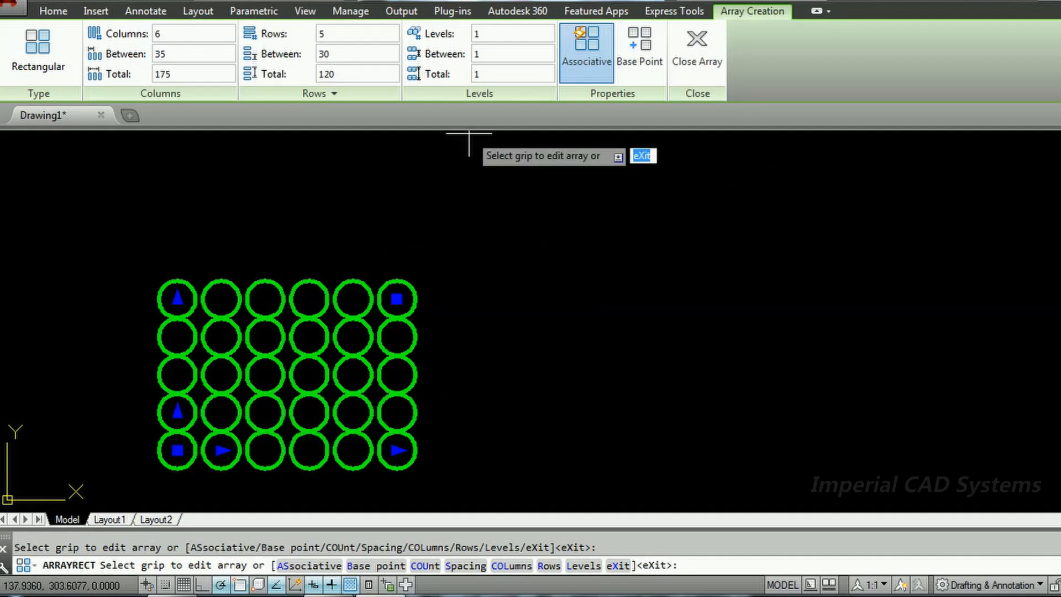
- Move the array's base point to the centre of the circle in the second column, second row from the bottom, and finish the array
click(639, 41)
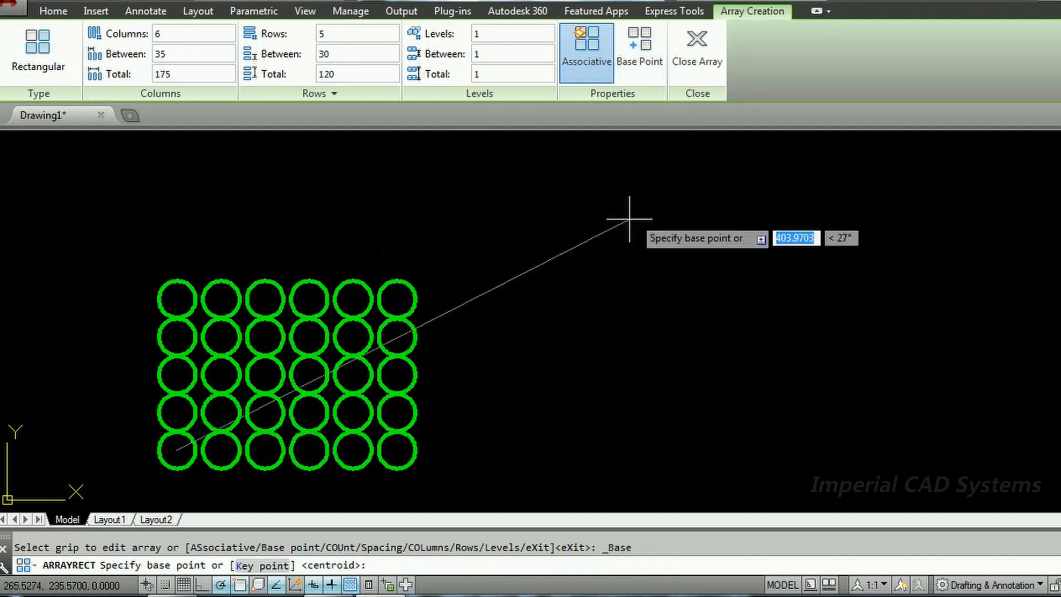
click(221, 412)
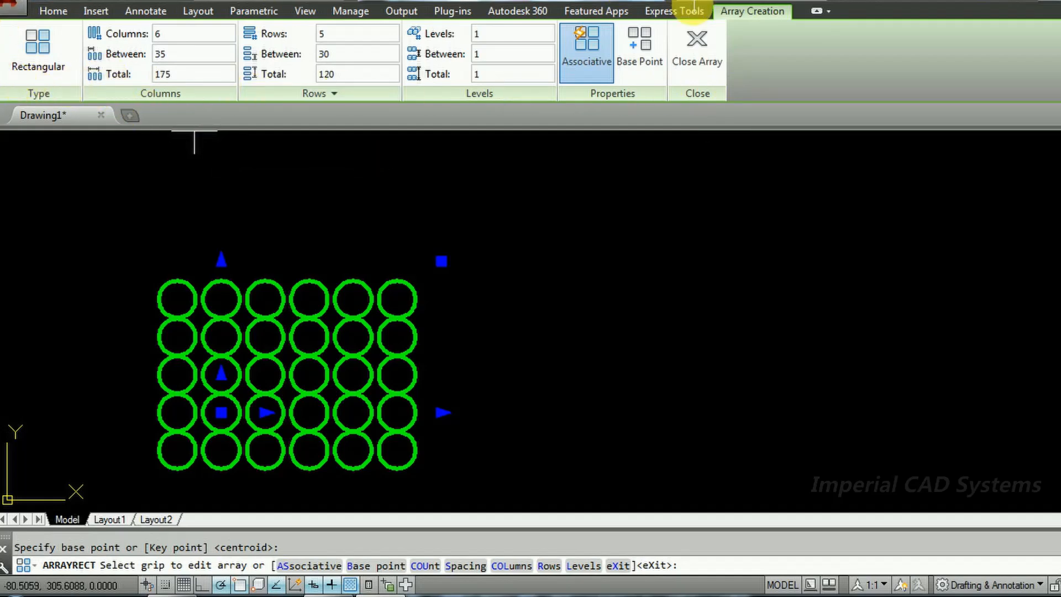
right_click(486, 269)
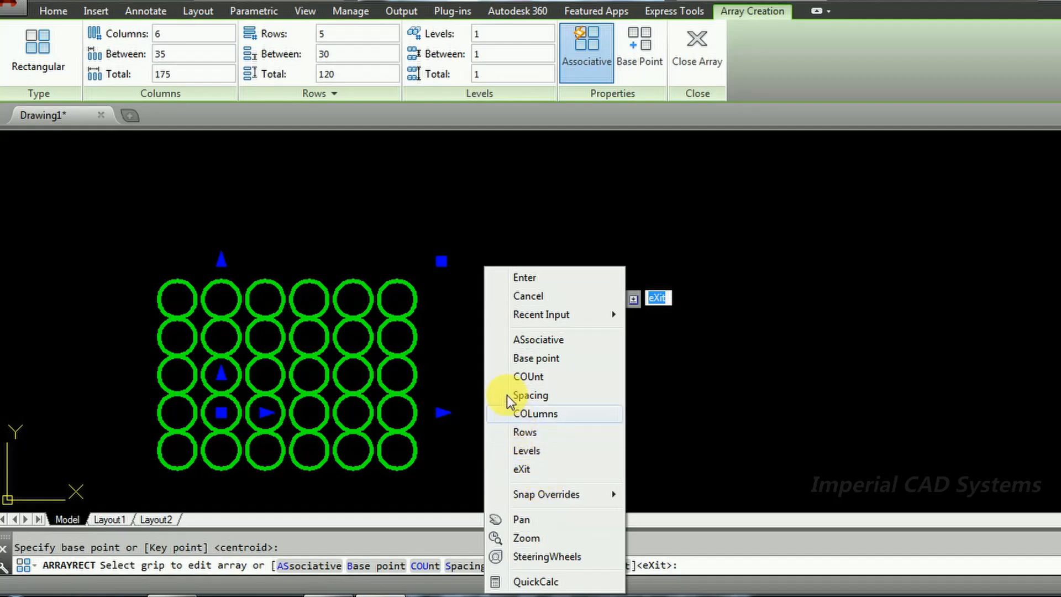
click(450, 221)
key(Return)
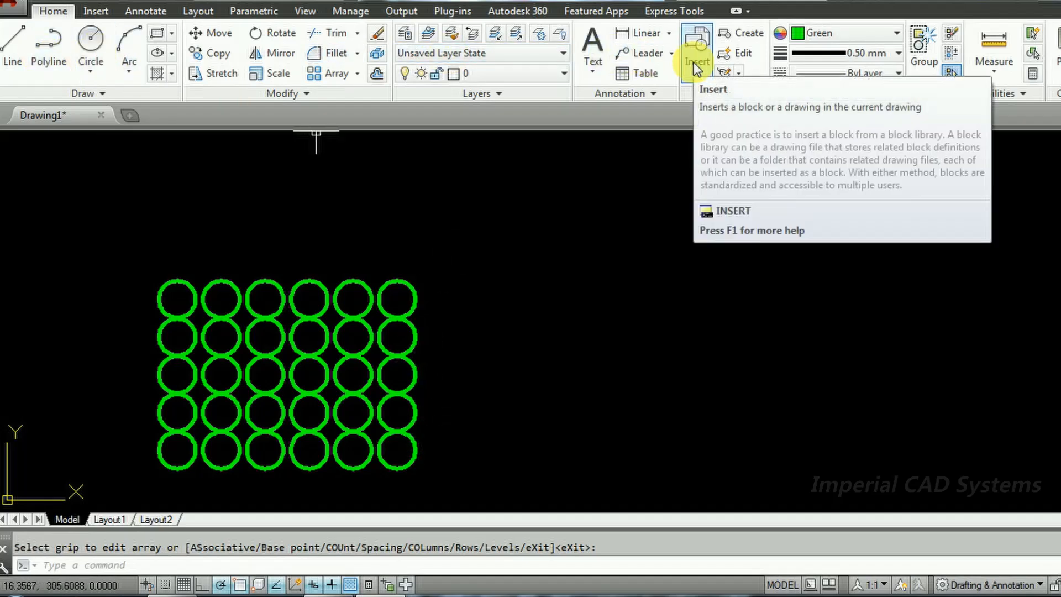
- Edit the finished circle array to 5 columns and 4 rows with a row spacing of 40, and close the array editor
click(379, 448)
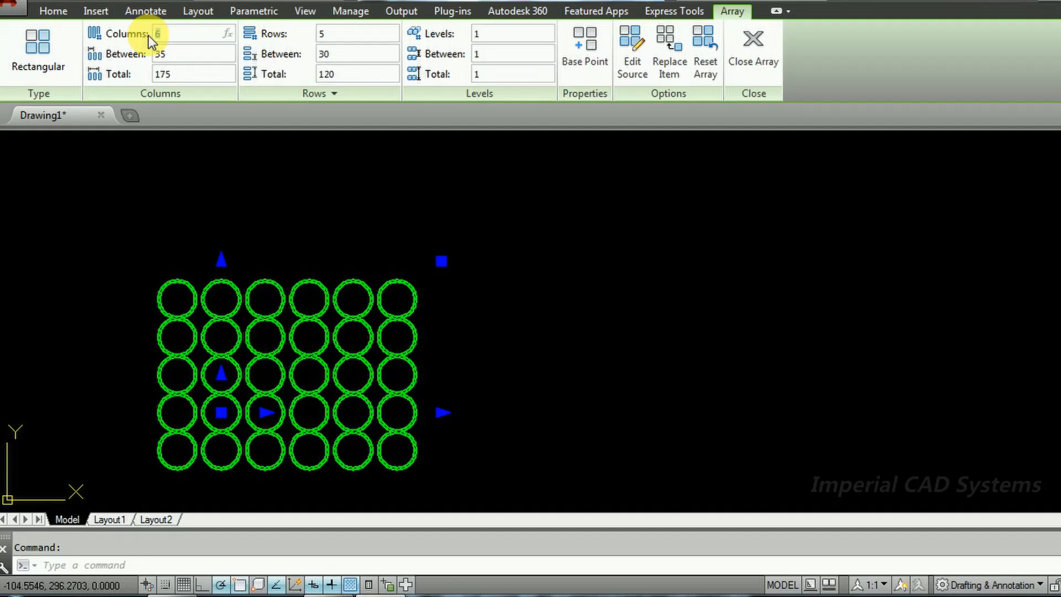
key(Return)
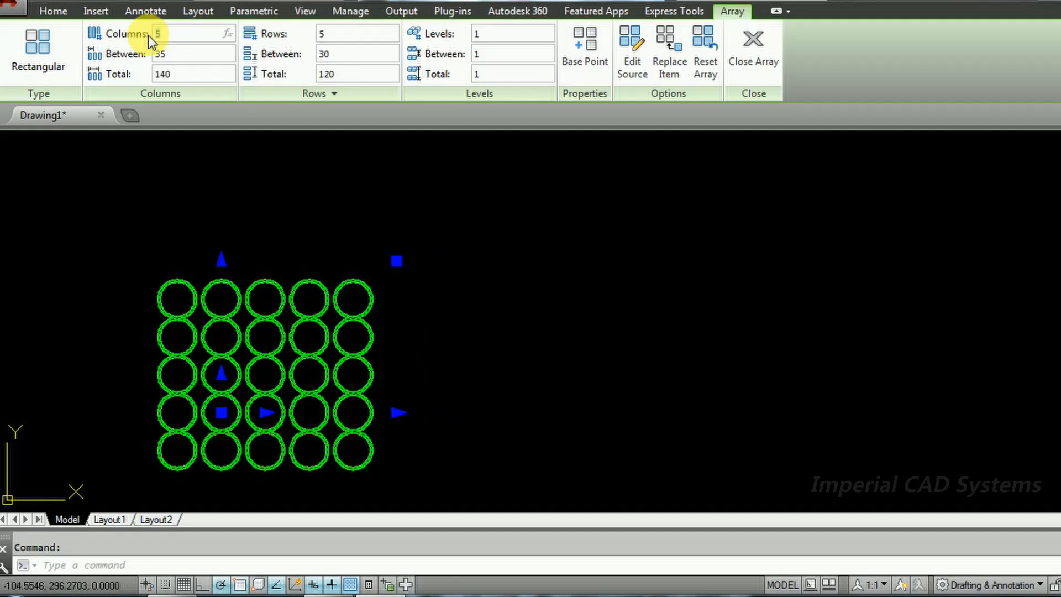
click(331, 34)
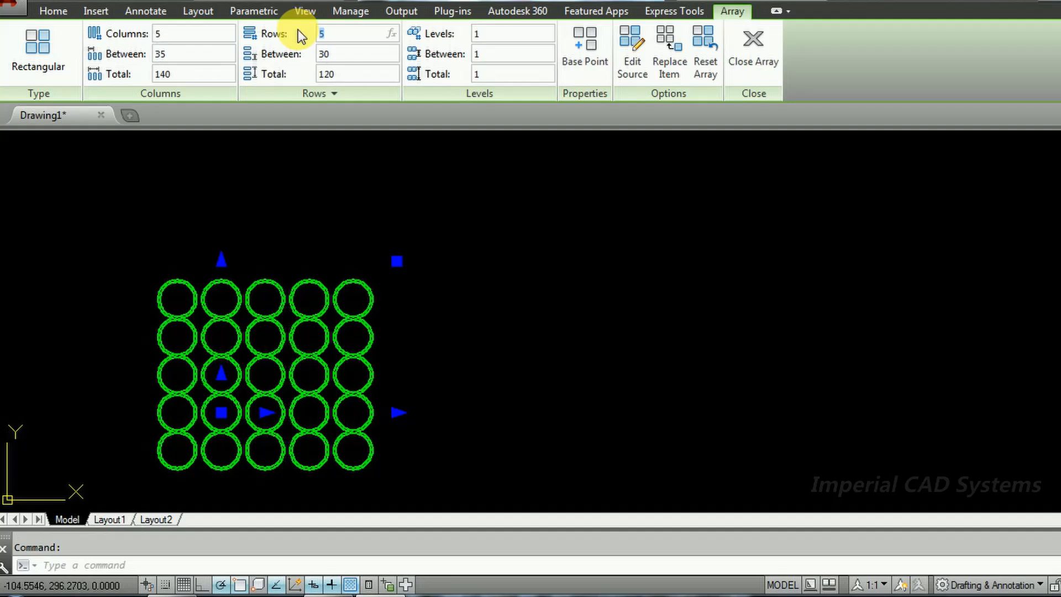
text(4)
key(Return)
click(344, 56)
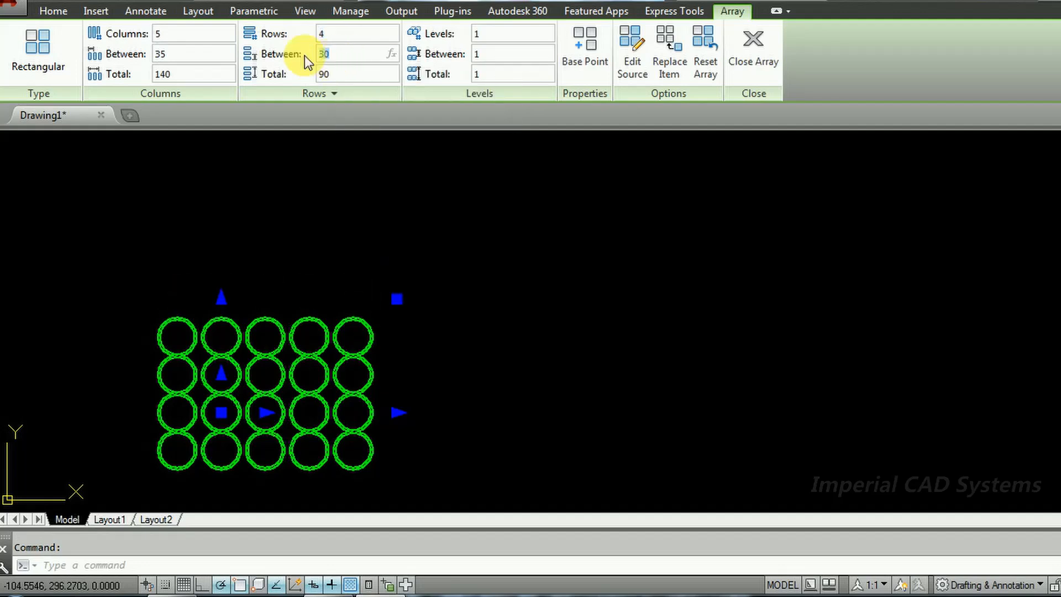
key(Return)
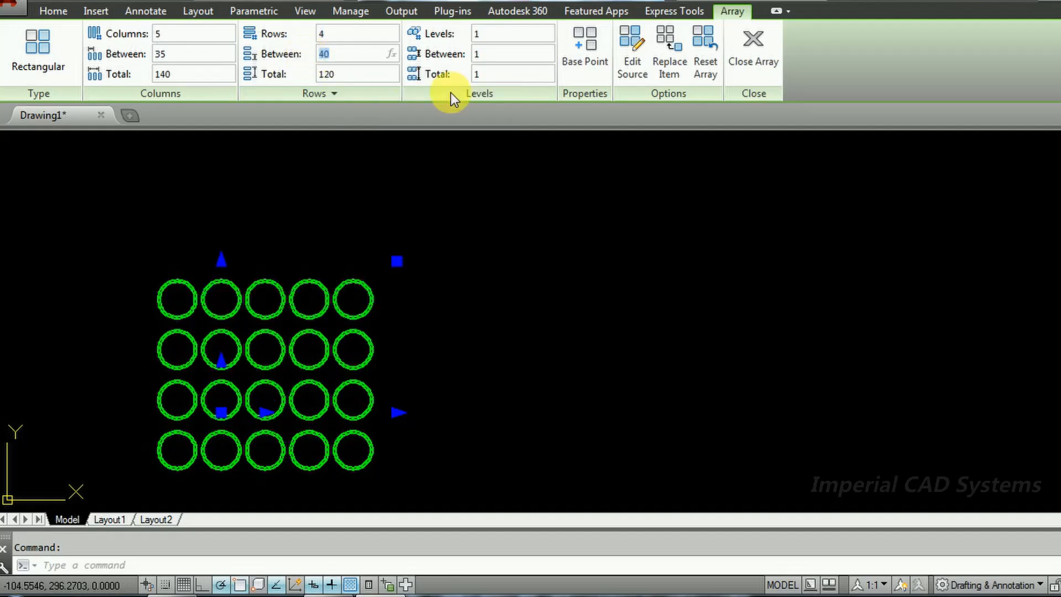
click(725, 181)
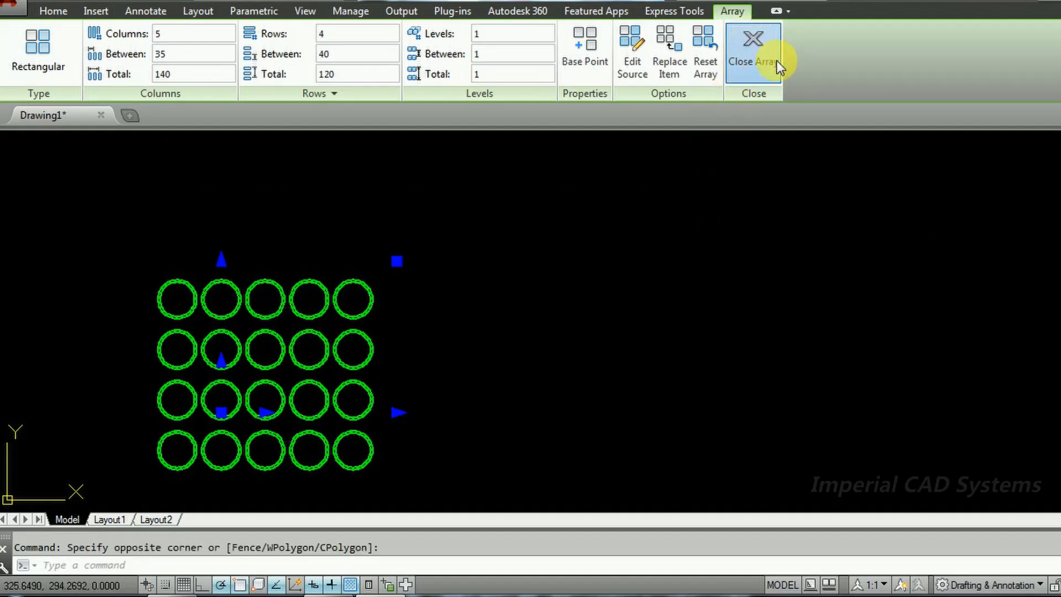
click(752, 55)
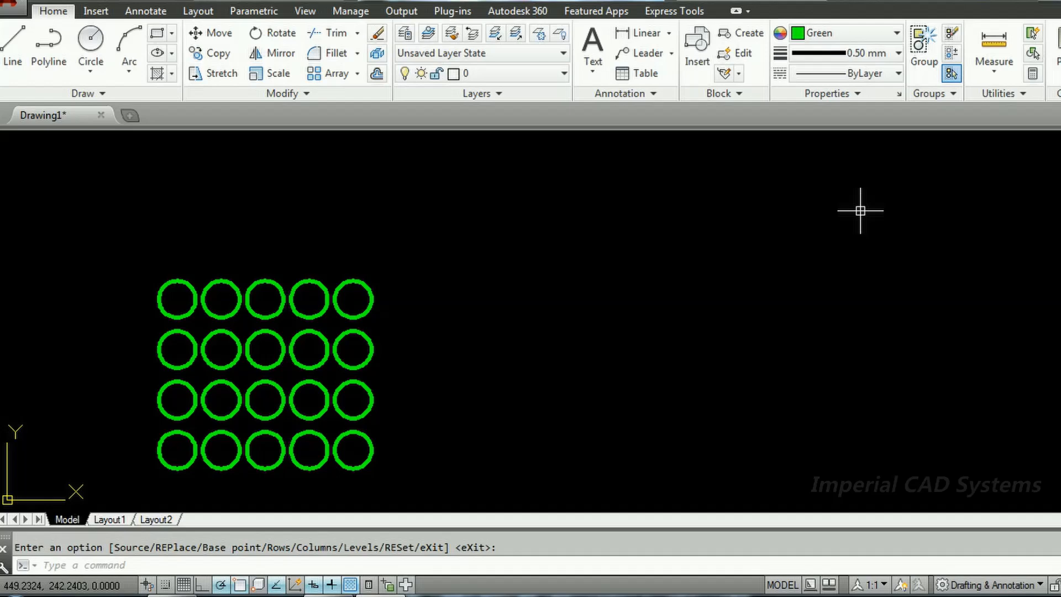
- Draw a large green circle in the empty area to the right of the circle array
middle_drag(339, 346, 295, 291)
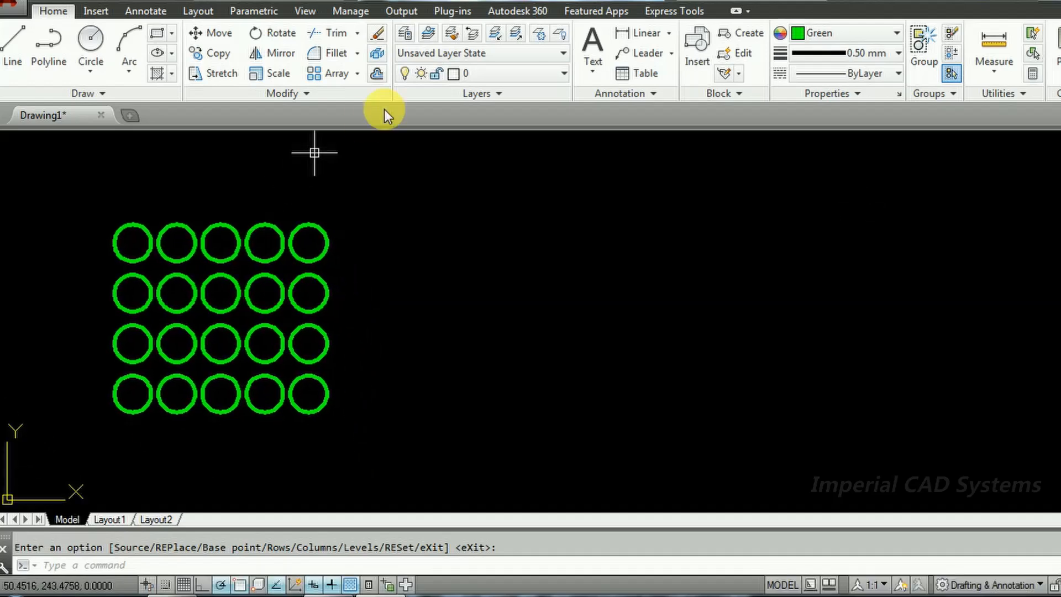
click(358, 74)
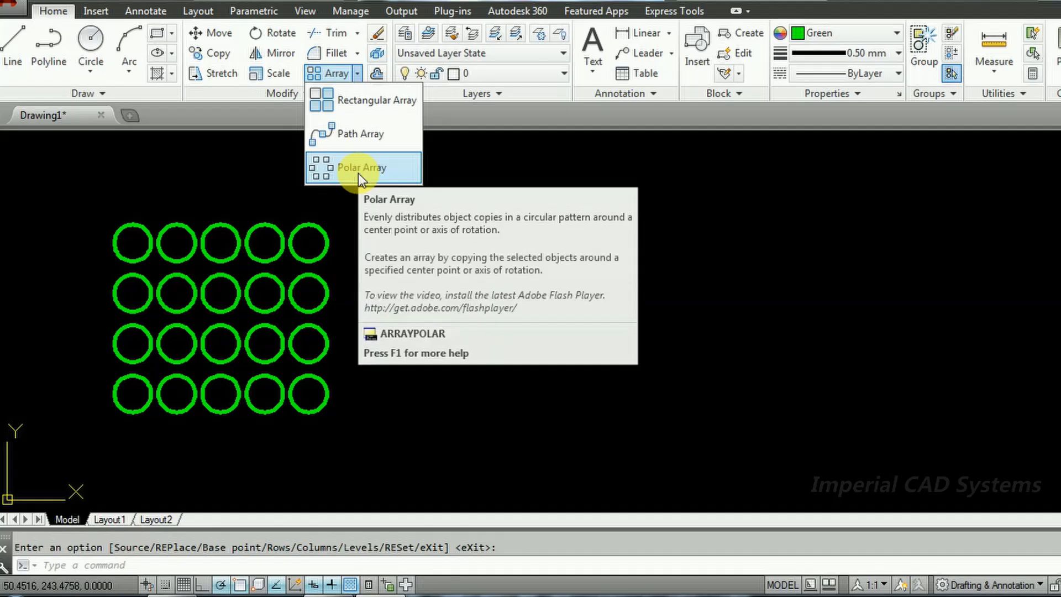
click(91, 44)
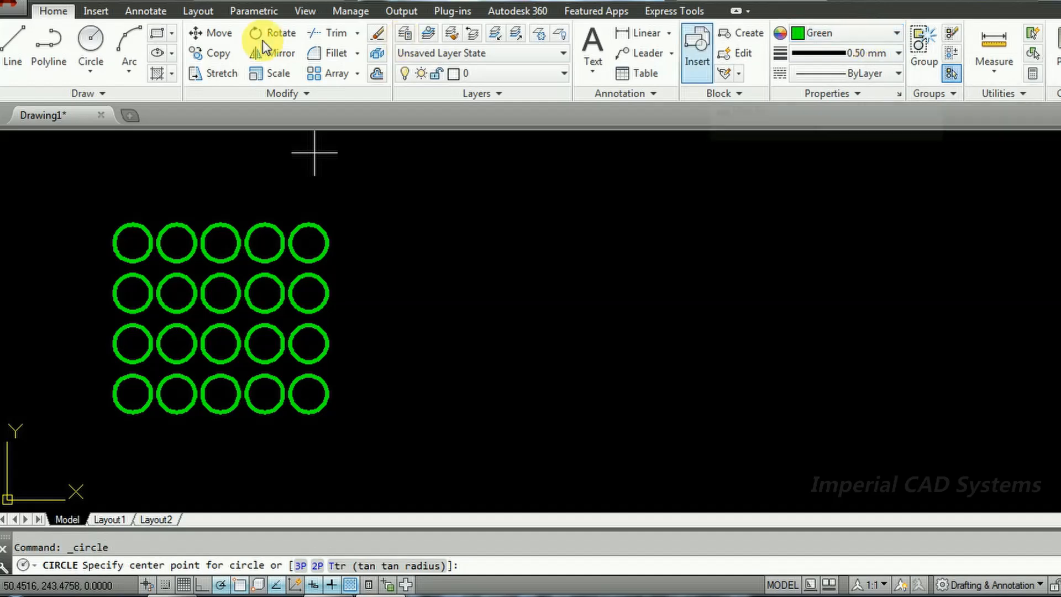
click(541, 314)
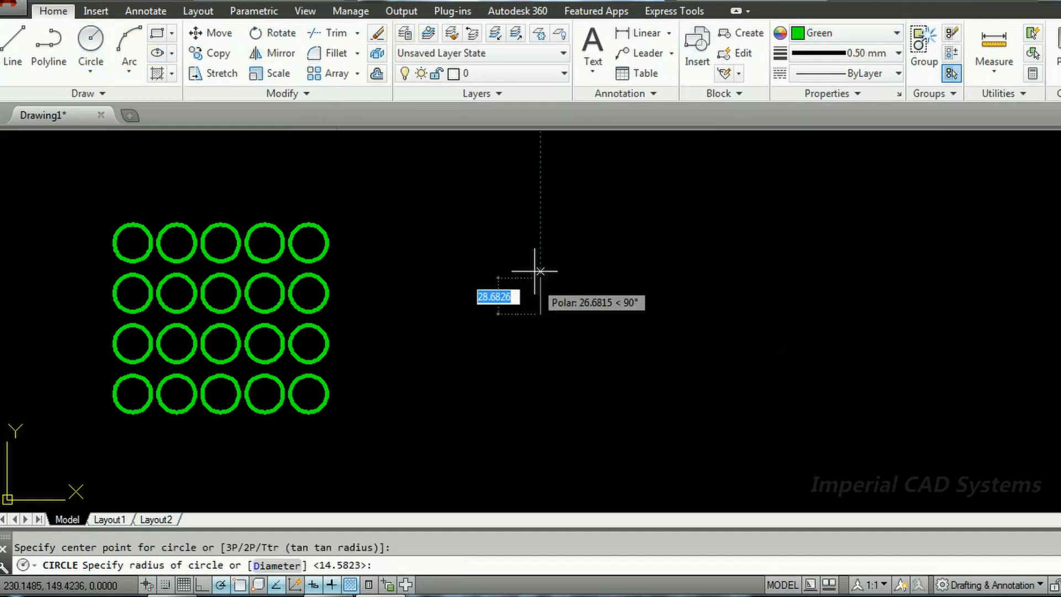
click(539, 211)
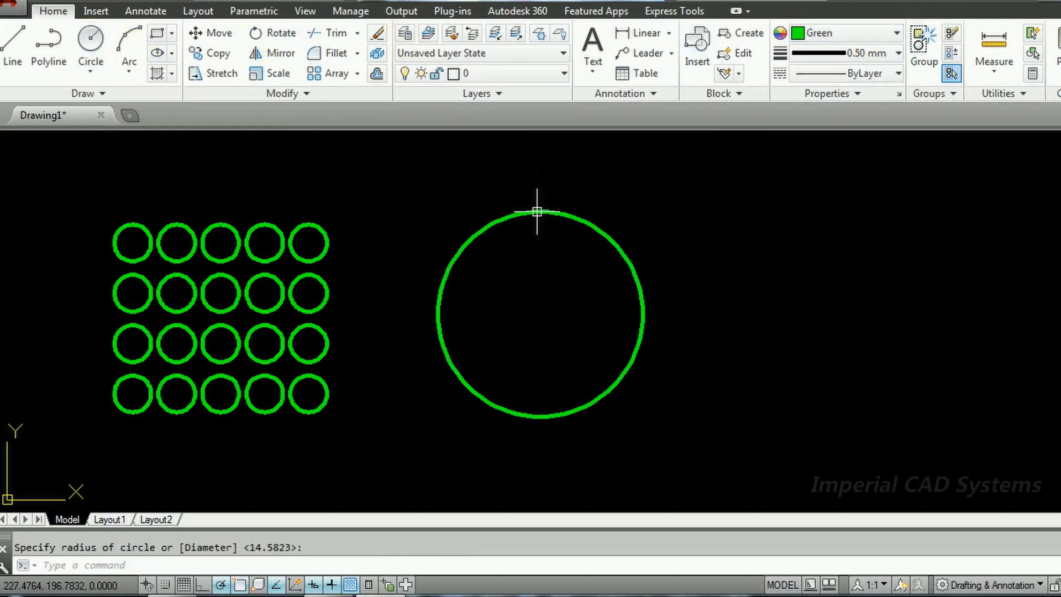
- Set the current colour to Blue and draw a small upright rectangle straddling the top of the large circle
click(826, 33)
click(821, 178)
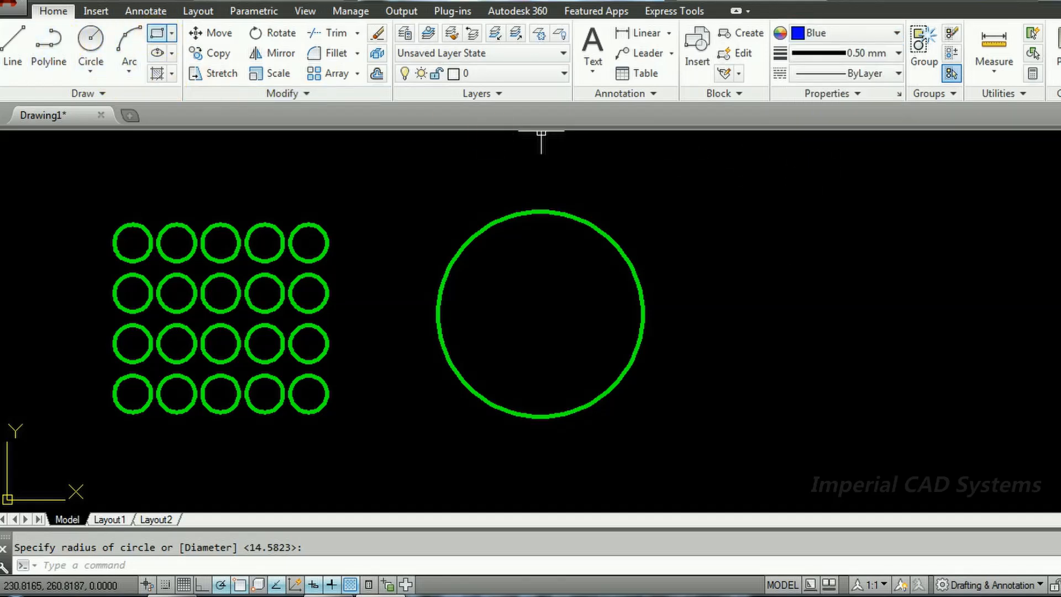
click(157, 33)
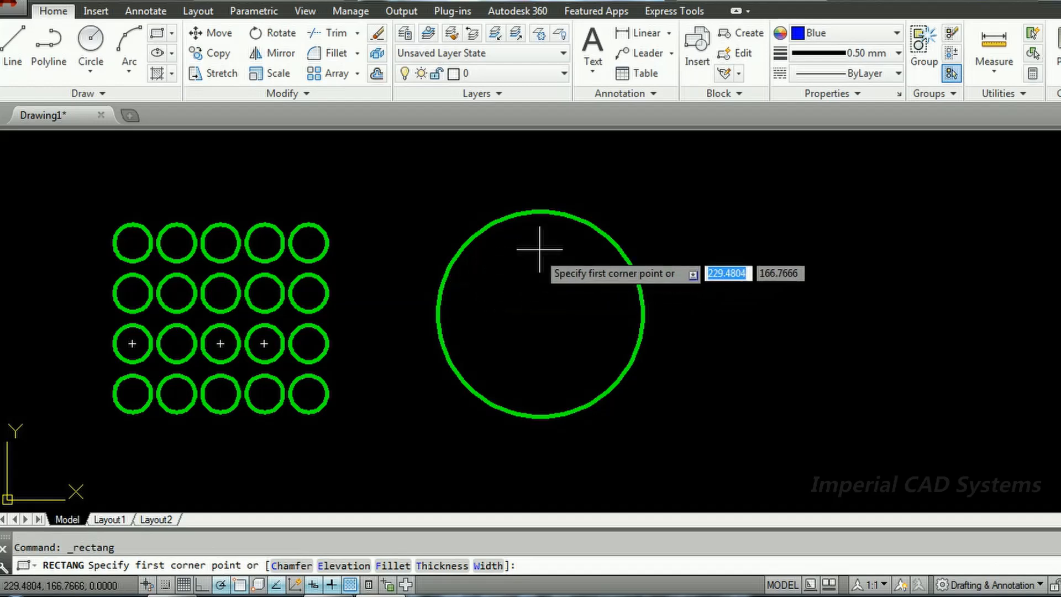
click(554, 236)
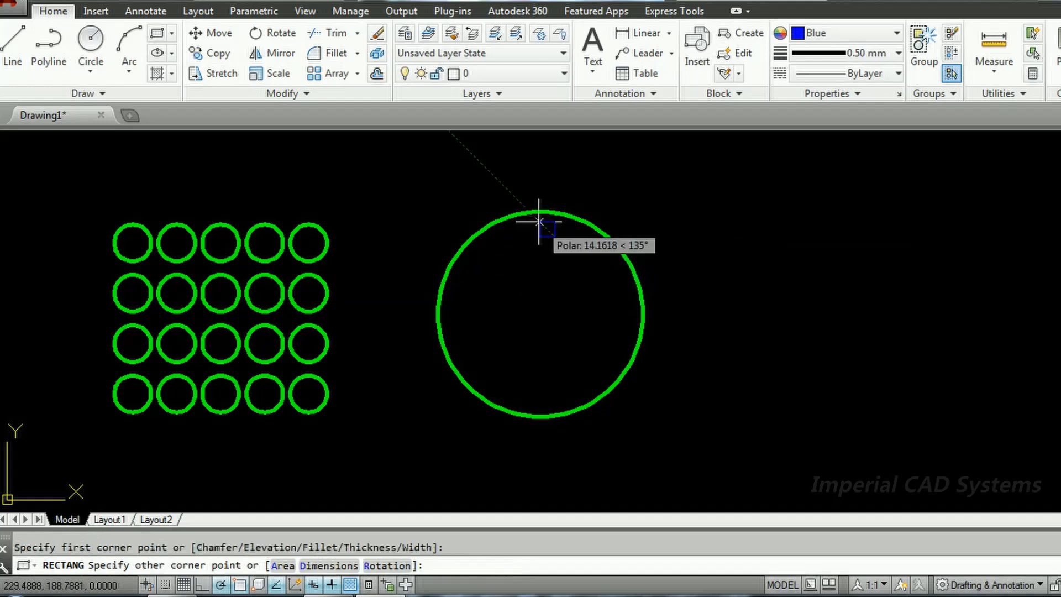
click(528, 186)
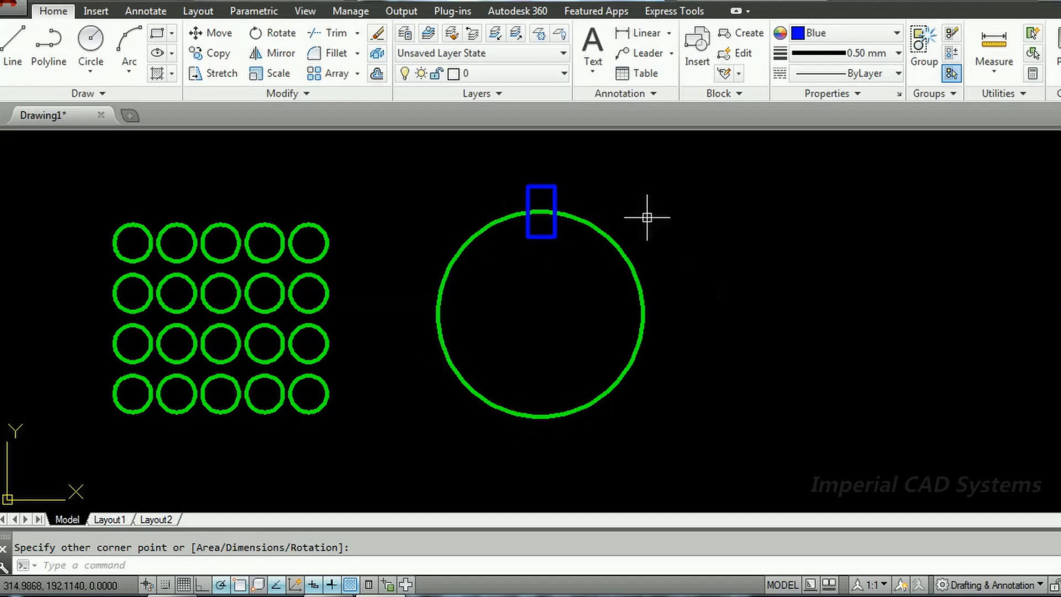
- Create a polar array of the blue rectangle around the large circle's centre
click(357, 74)
click(353, 168)
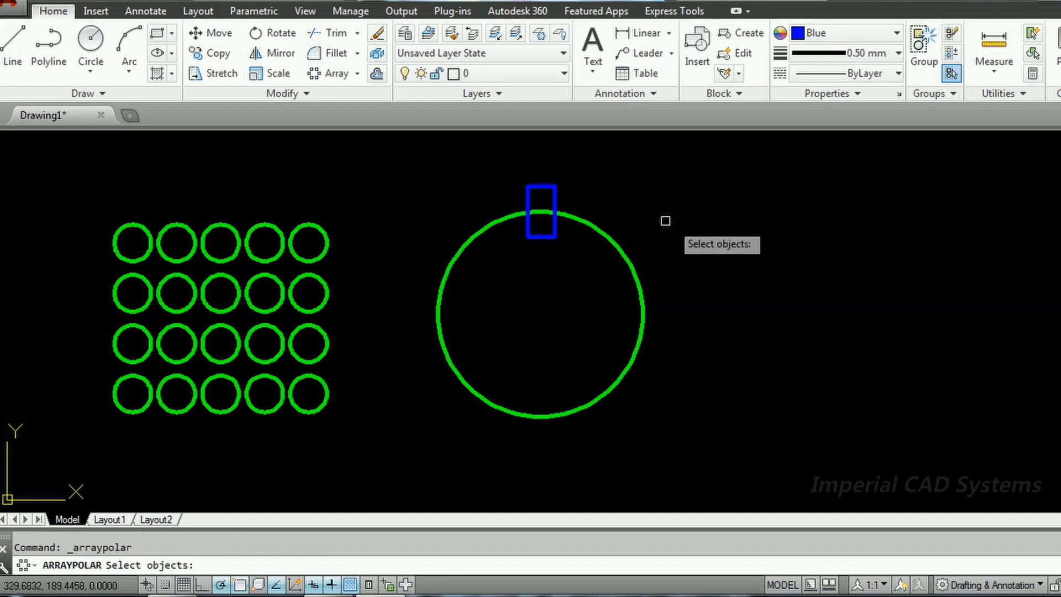
click(559, 186)
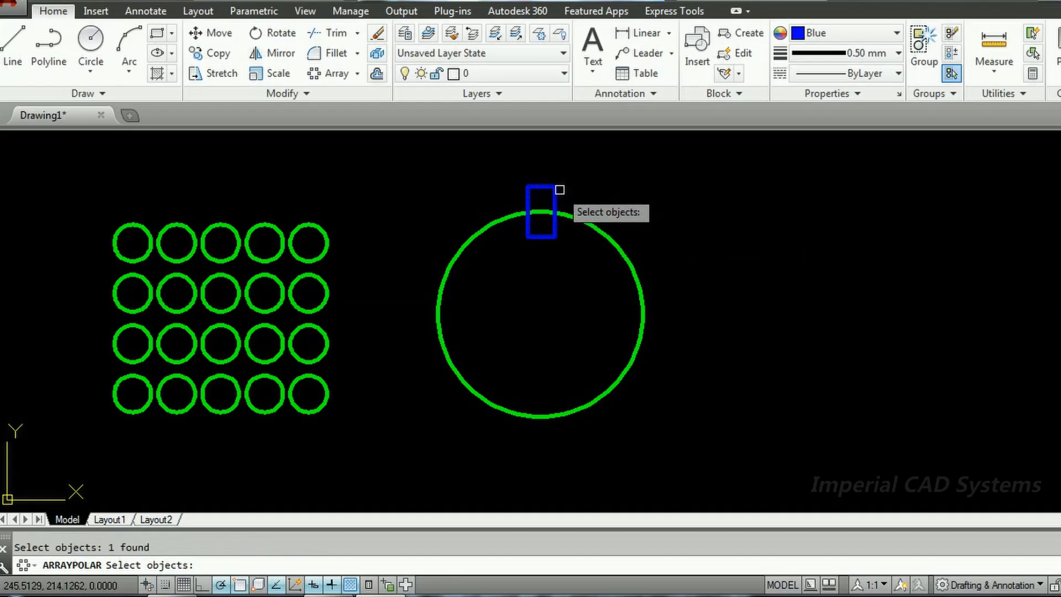
key(Return)
click(540, 314)
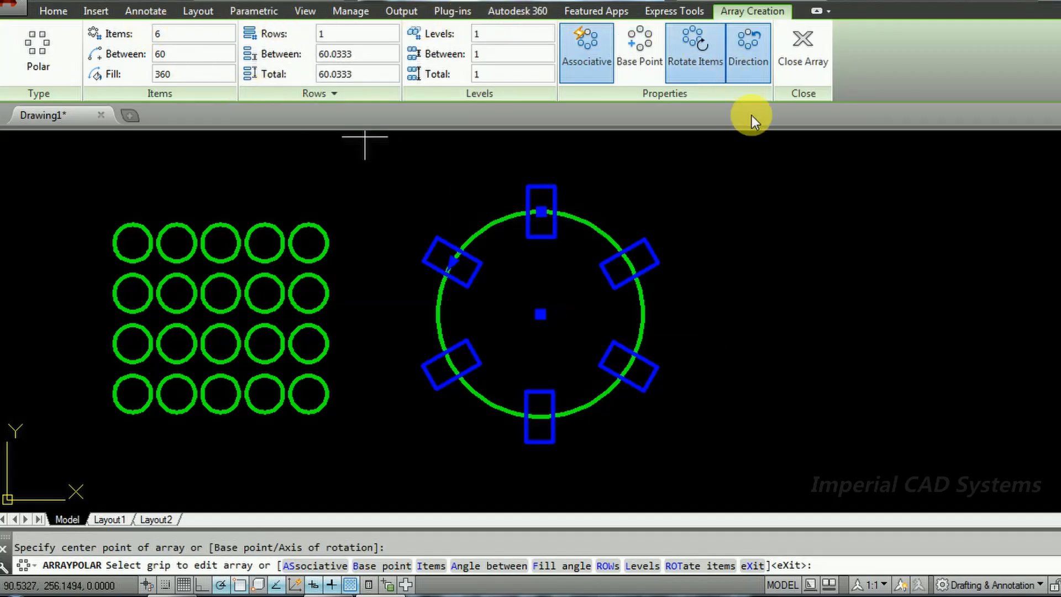
- Set the polar array's number of items to 10
click(162, 35)
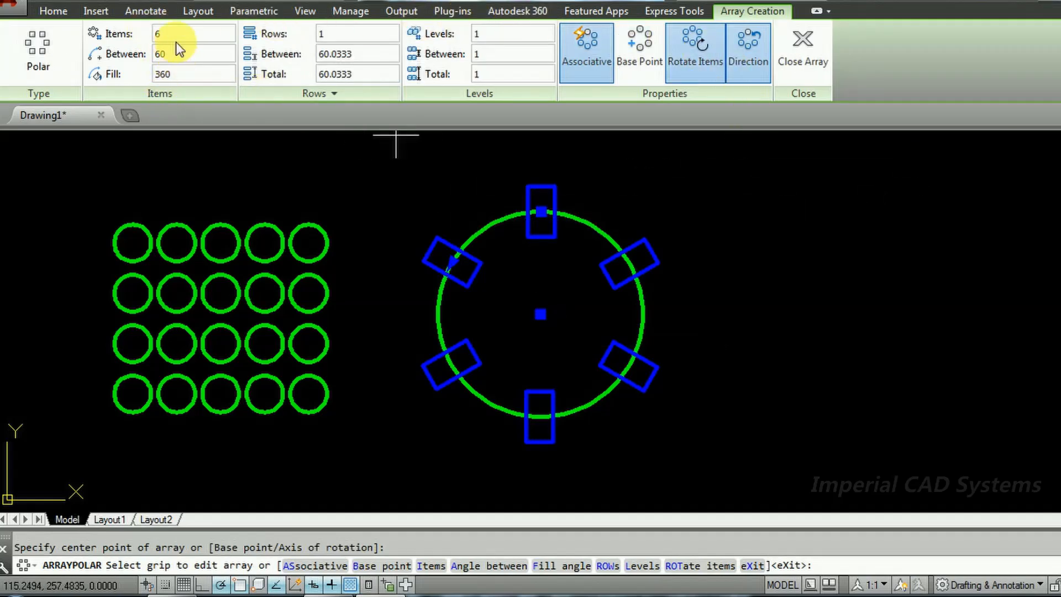
text(10)
key(Return)
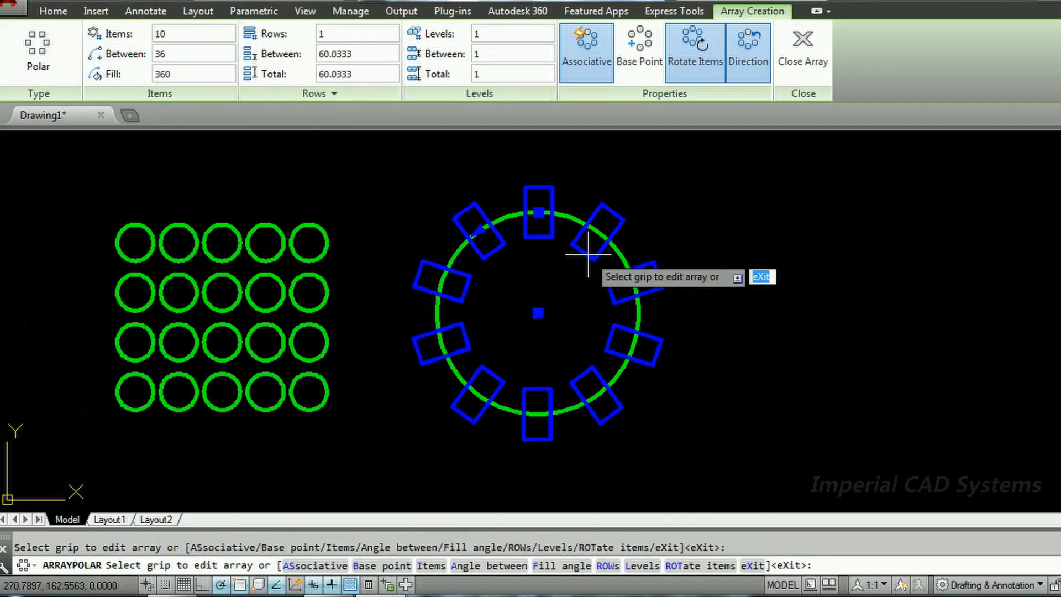
- Set the polar array's number of rows to 2
scroll(588, 237, down, 2)
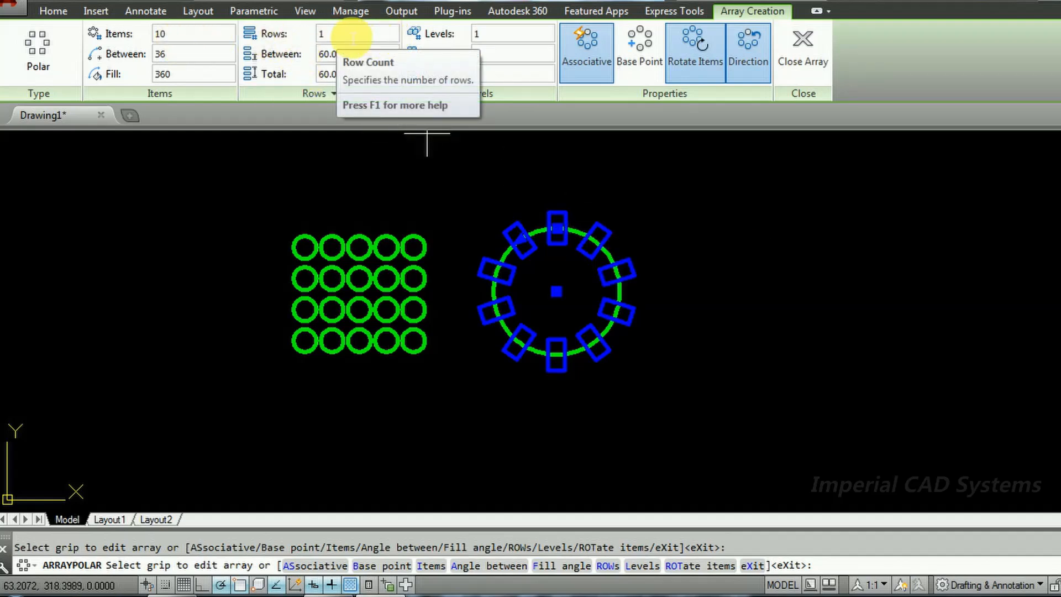
click(328, 34)
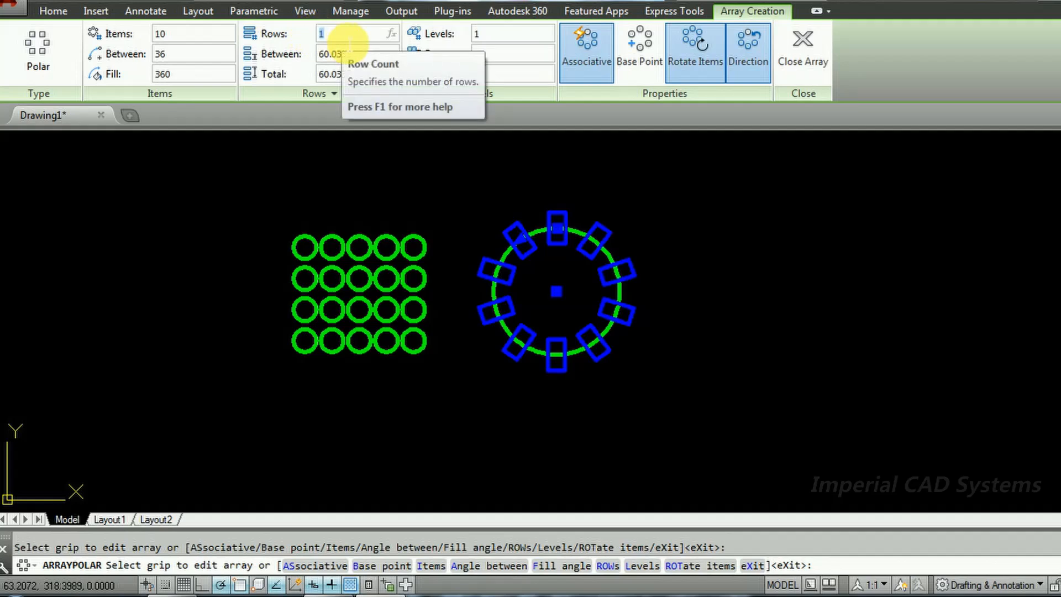
text(2)
key(Return)
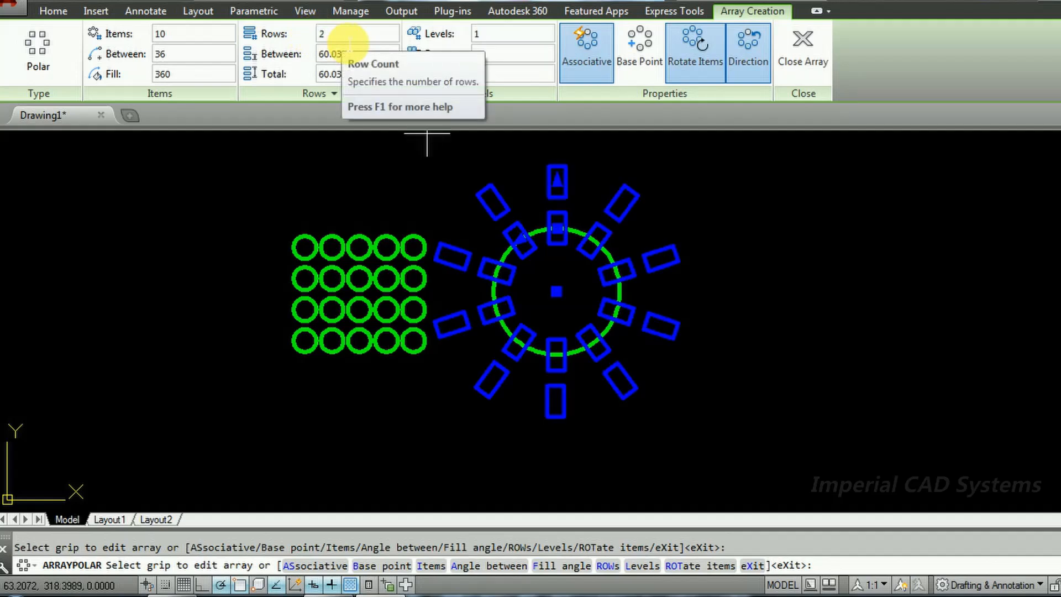
- Try row spacings of 75 and 45 for the polar array
click(350, 39)
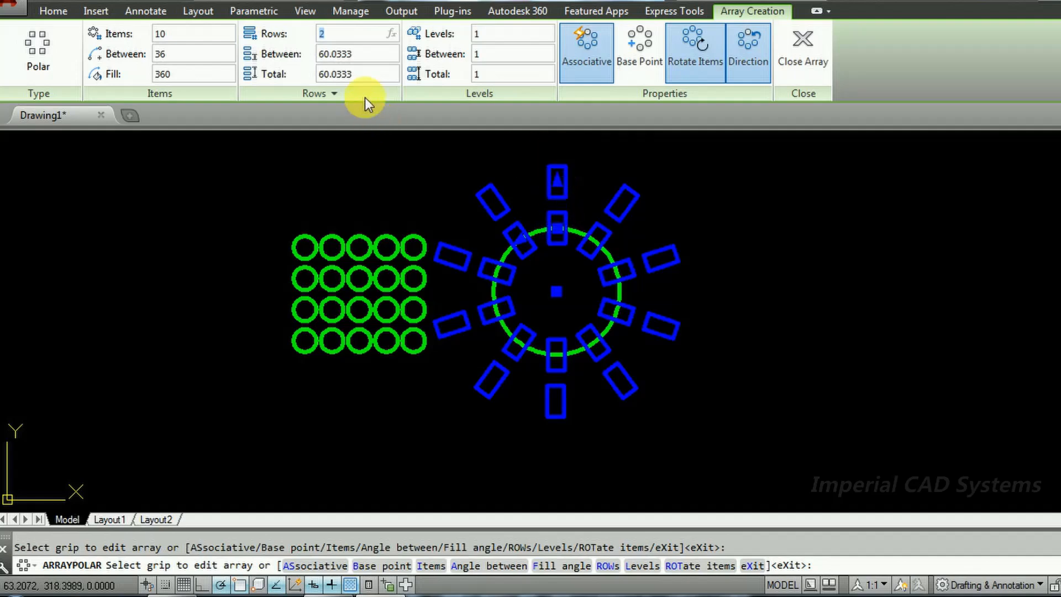
click(378, 57)
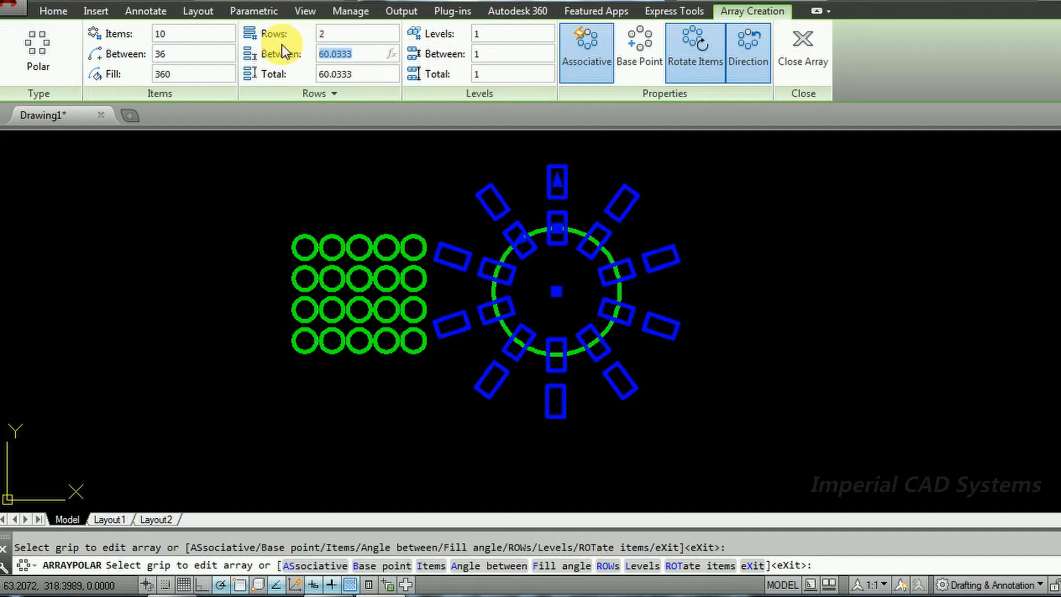
text(75)
key(Return)
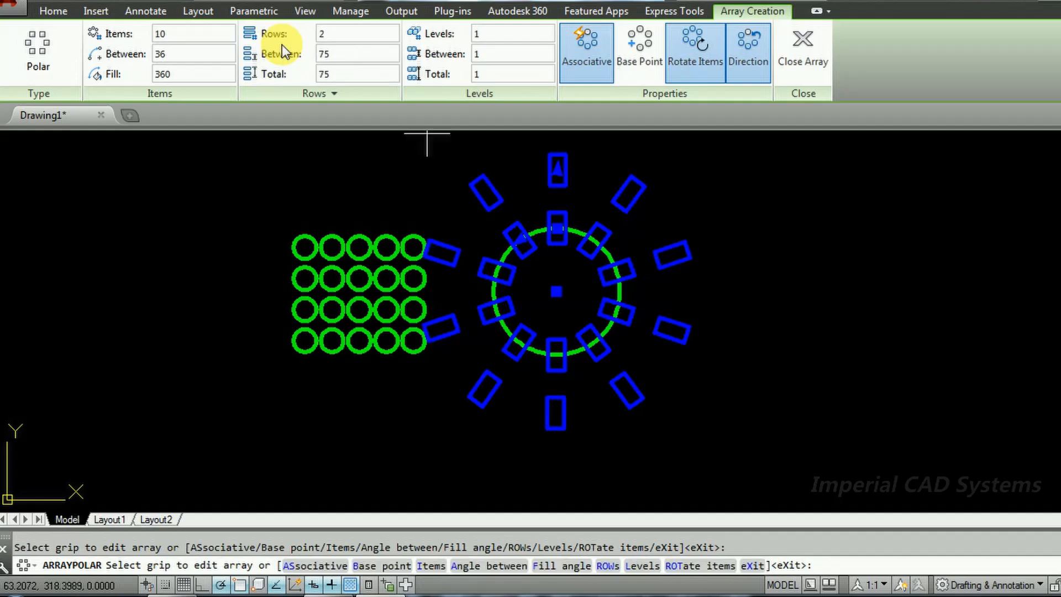
click(345, 54)
text(4)
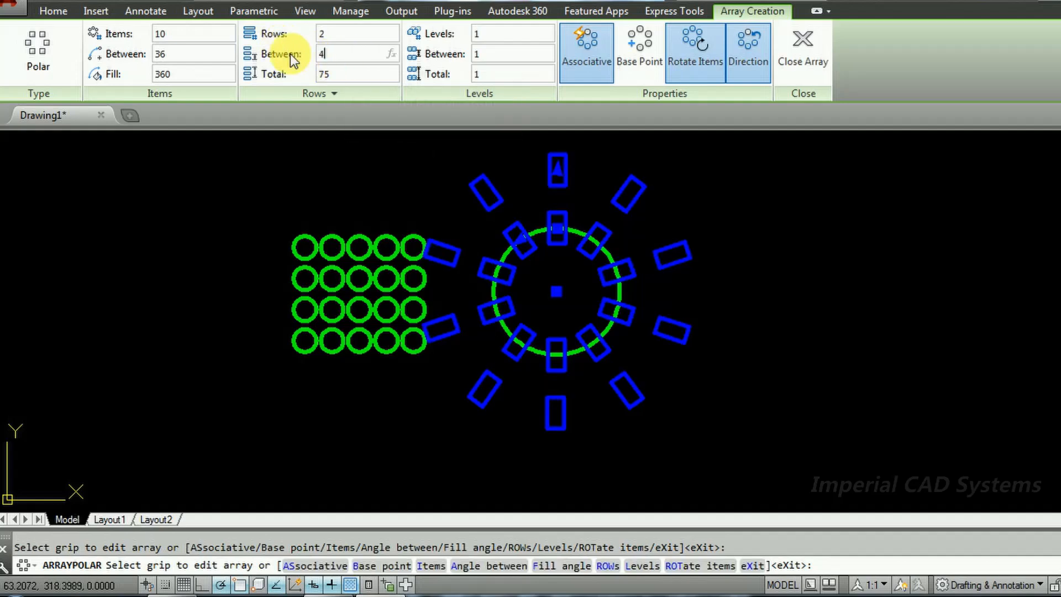
text(5)
key(Return)
- Set the polar array's row spacing to 50 and its number of rows to 4
click(347, 56)
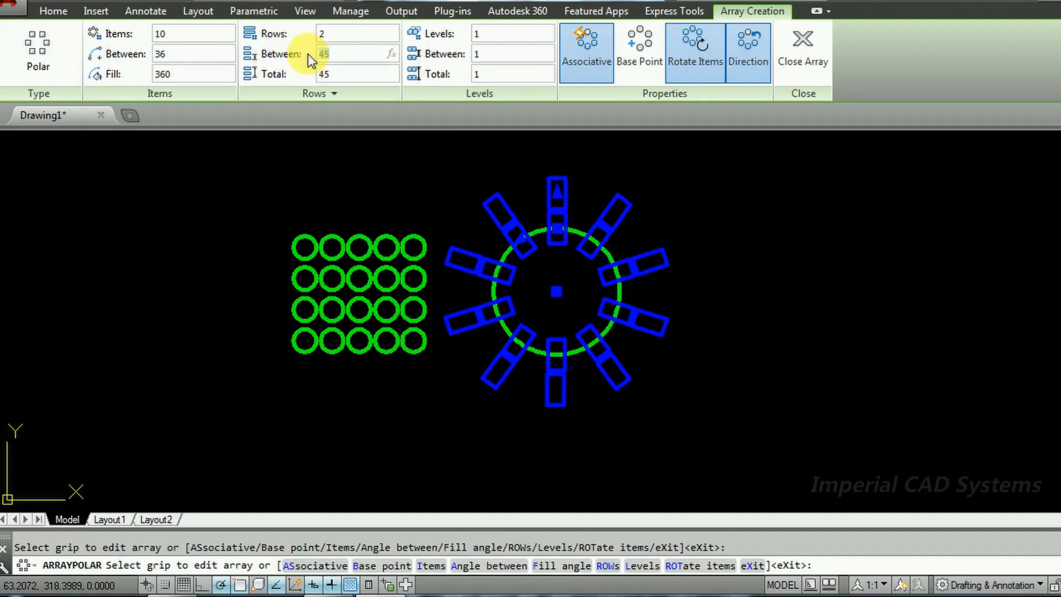
text(50)
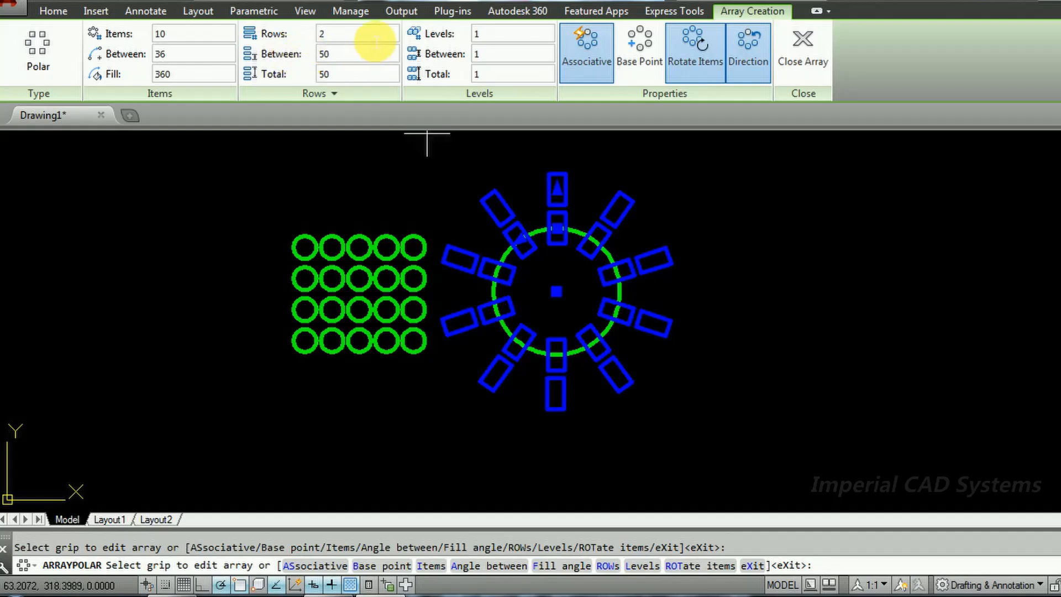
click(367, 35)
text(4)
key(Return)
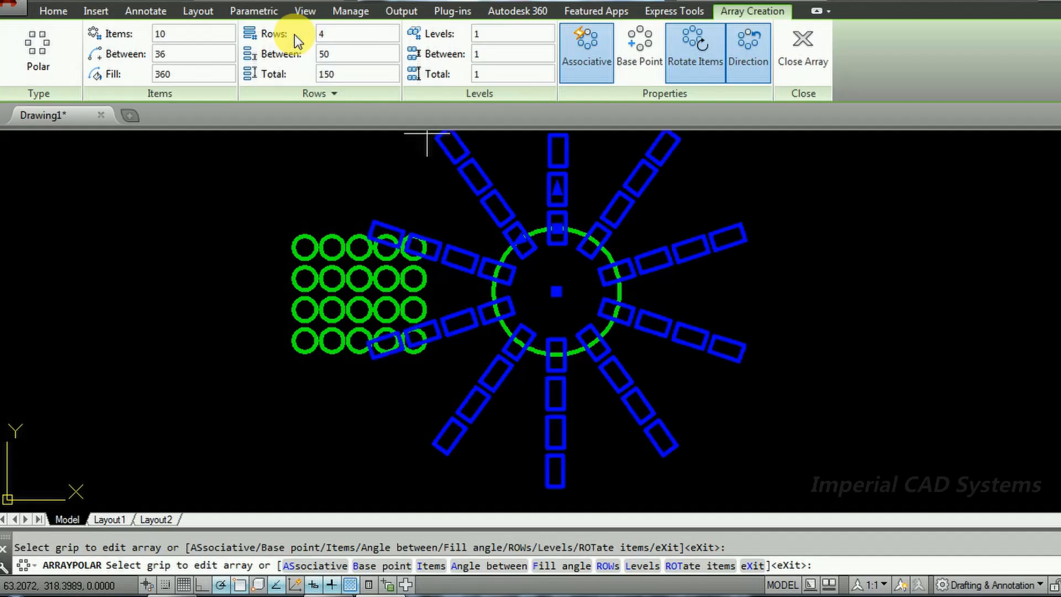
- Reduce the polar array to 3 rows and finish creating it
click(339, 34)
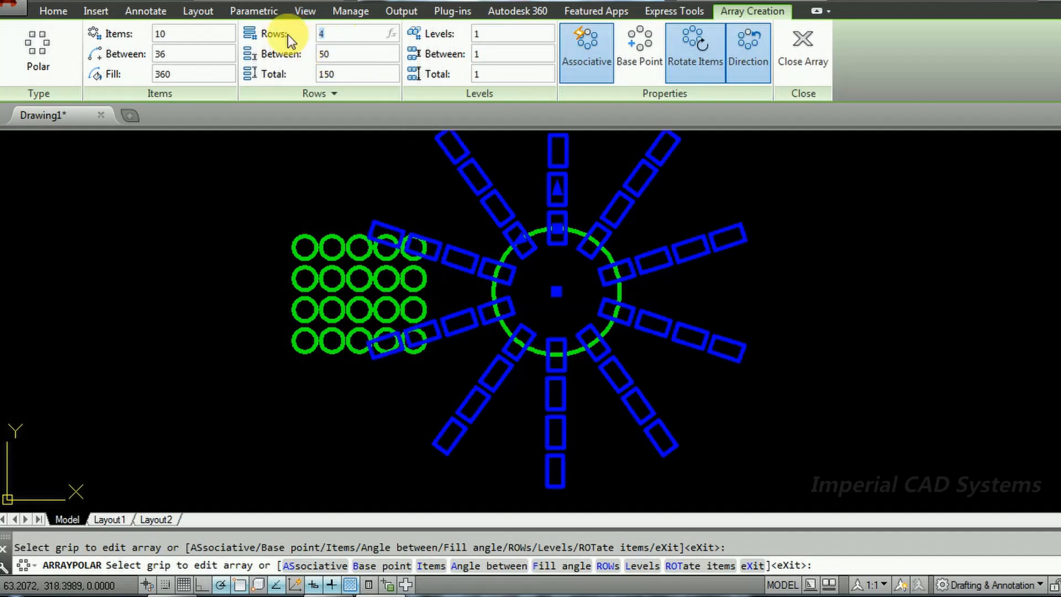
text(3)
key(Return)
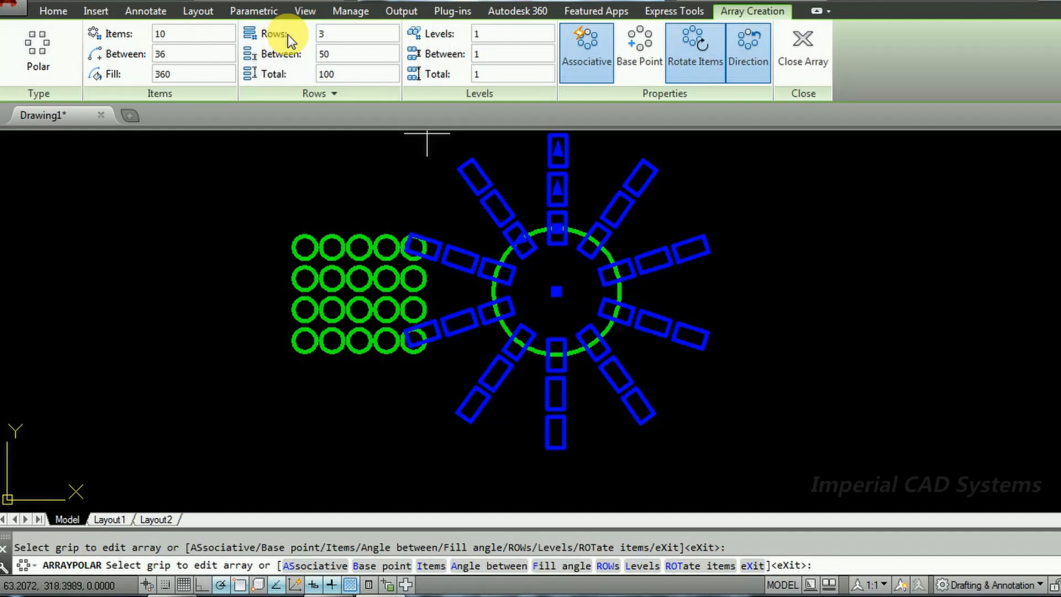
click(803, 46)
middle_drag(773, 265, 772, 271)
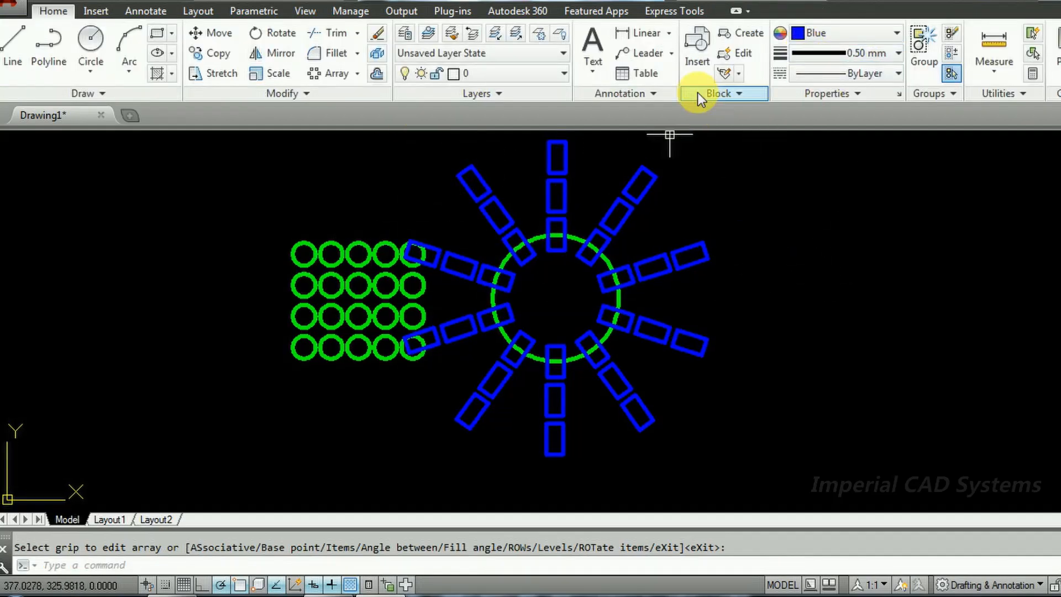
- Move the green circle array away from the polar array so the two no longer overlap, using its lower-left circle's centre as base point
click(210, 33)
click(313, 354)
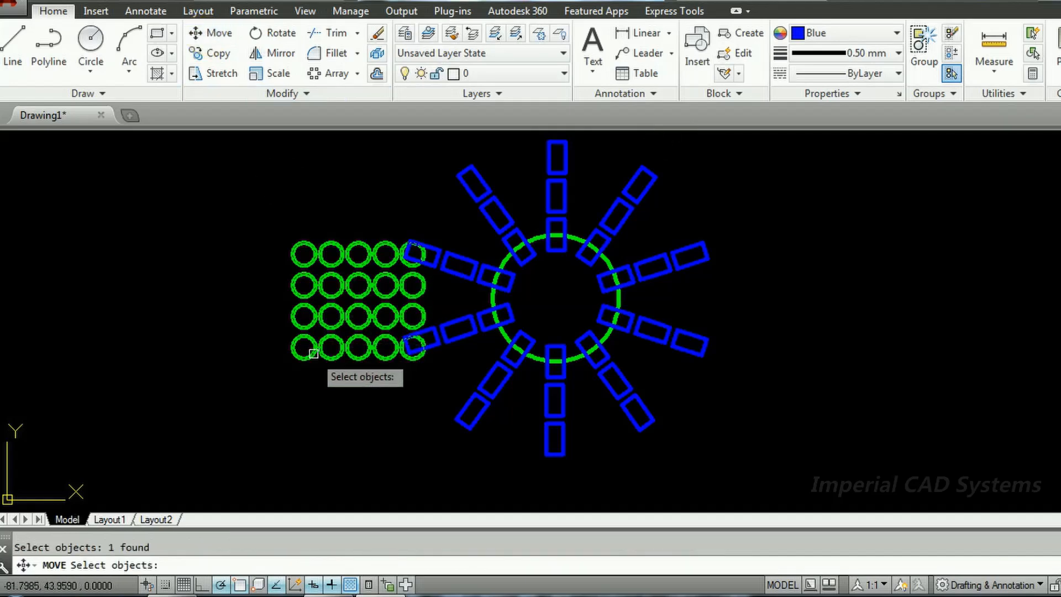
key(Return)
click(304, 347)
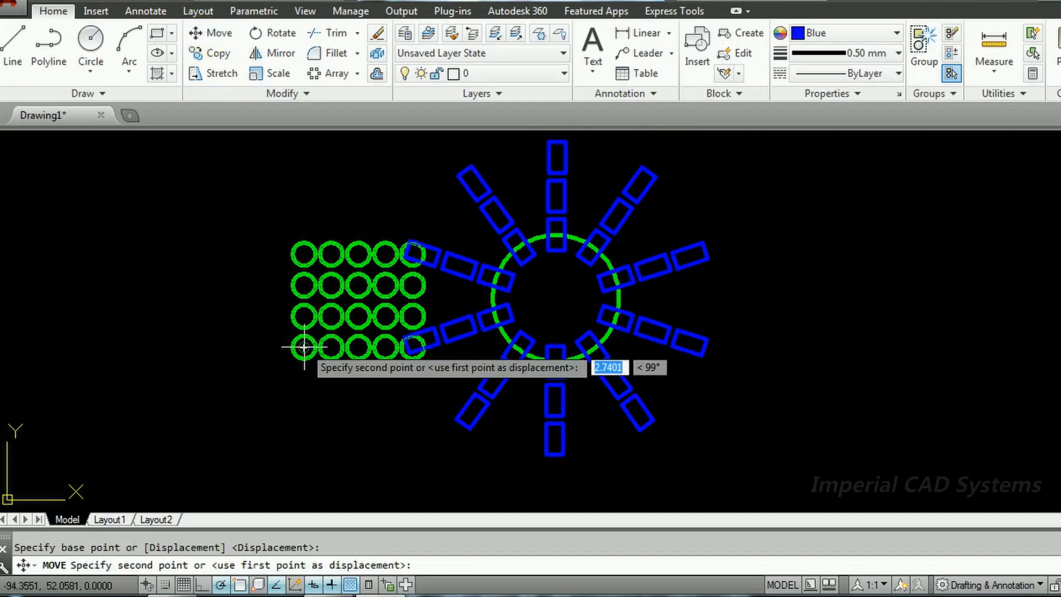
middle_drag(723, 308, 651, 319)
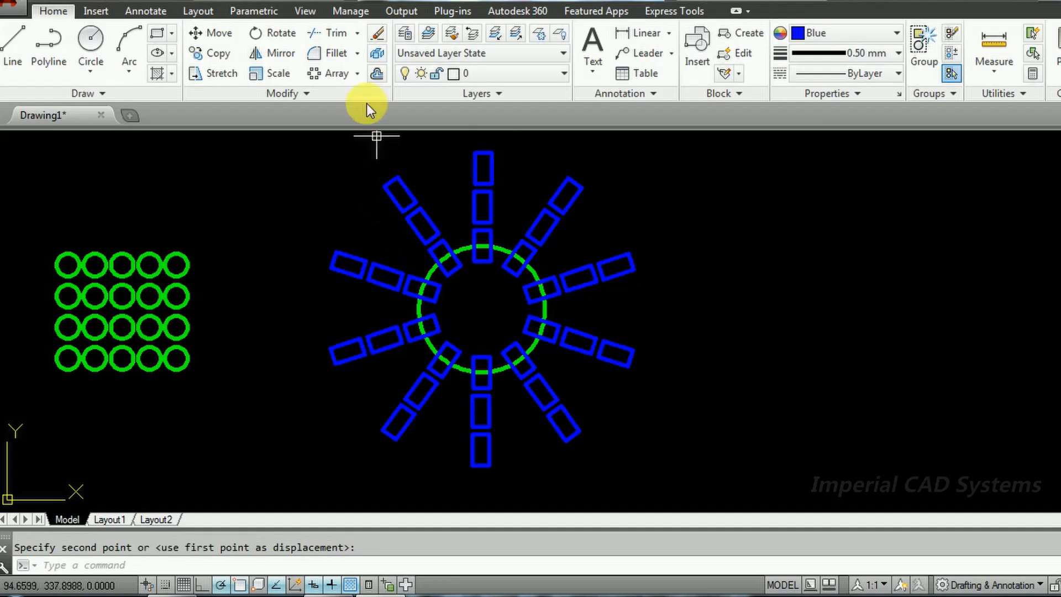
- Draw a wide blue three-point arc, bulging upward, in the empty area to the right of the polar array
click(358, 73)
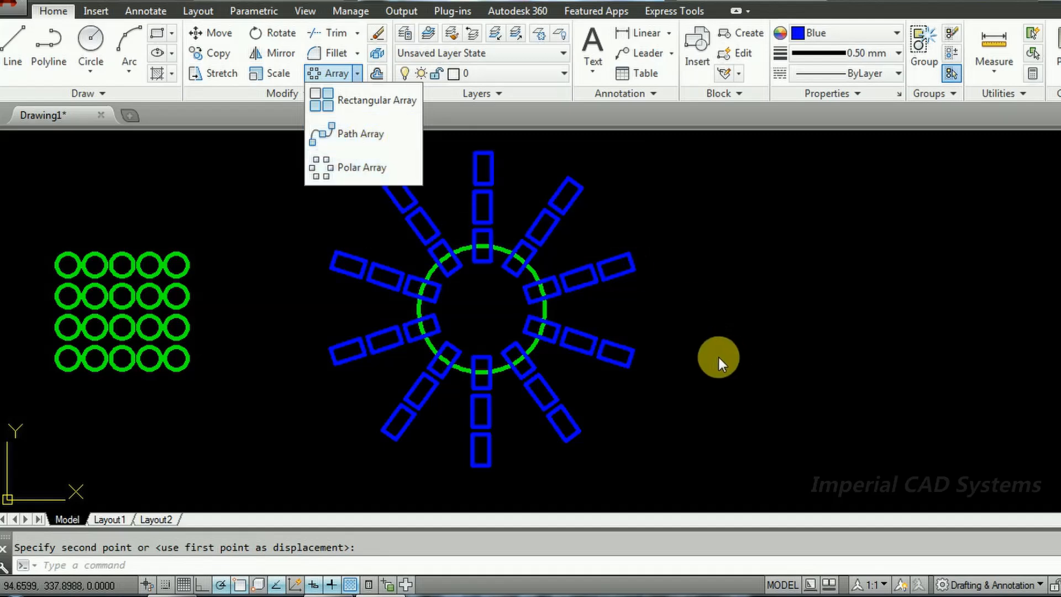
click(117, 54)
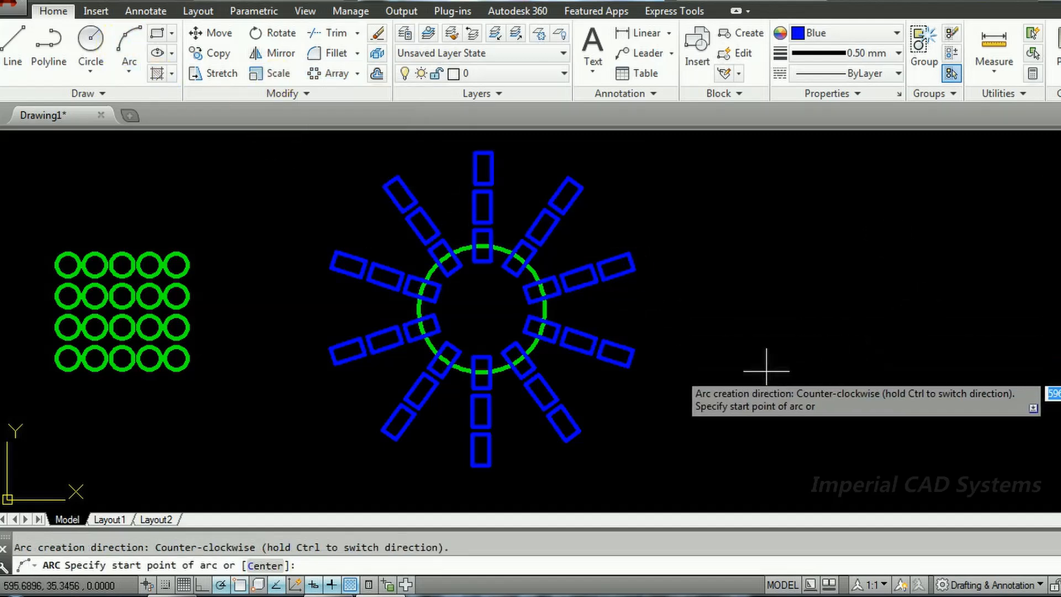
click(685, 354)
click(782, 308)
click(1016, 288)
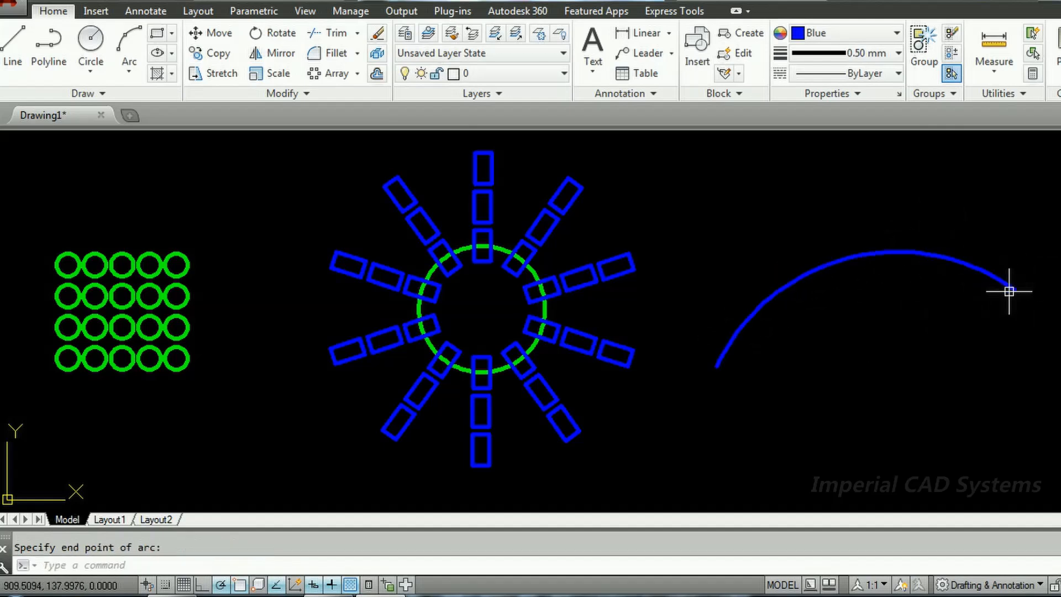
- Set the current colour to Magenta and draw a 6-sided polygon centred on the arc's left endpoint, inscribed in a circle of radius about 35
click(811, 34)
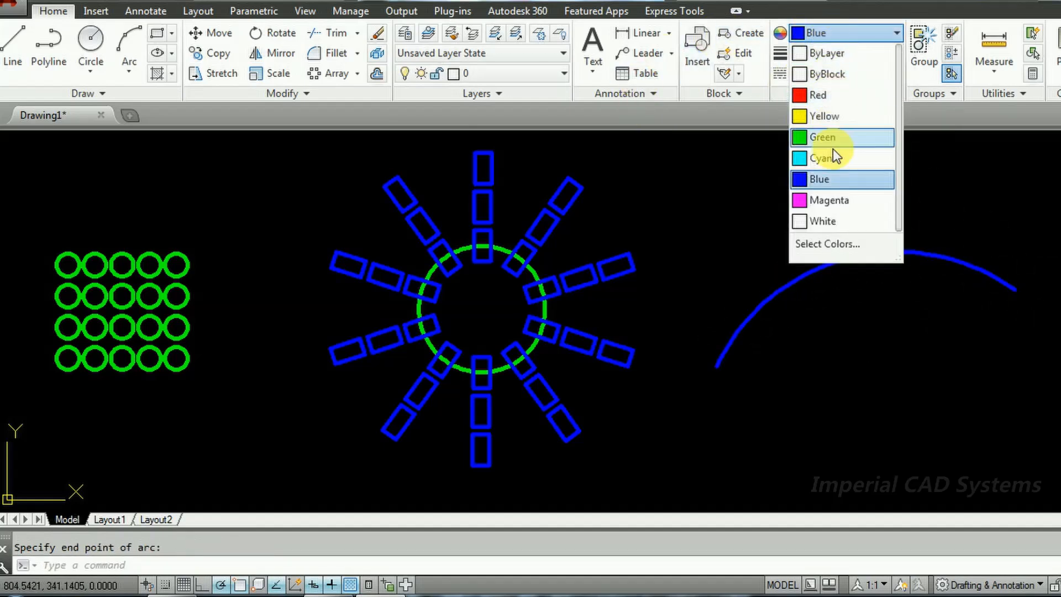
click(843, 191)
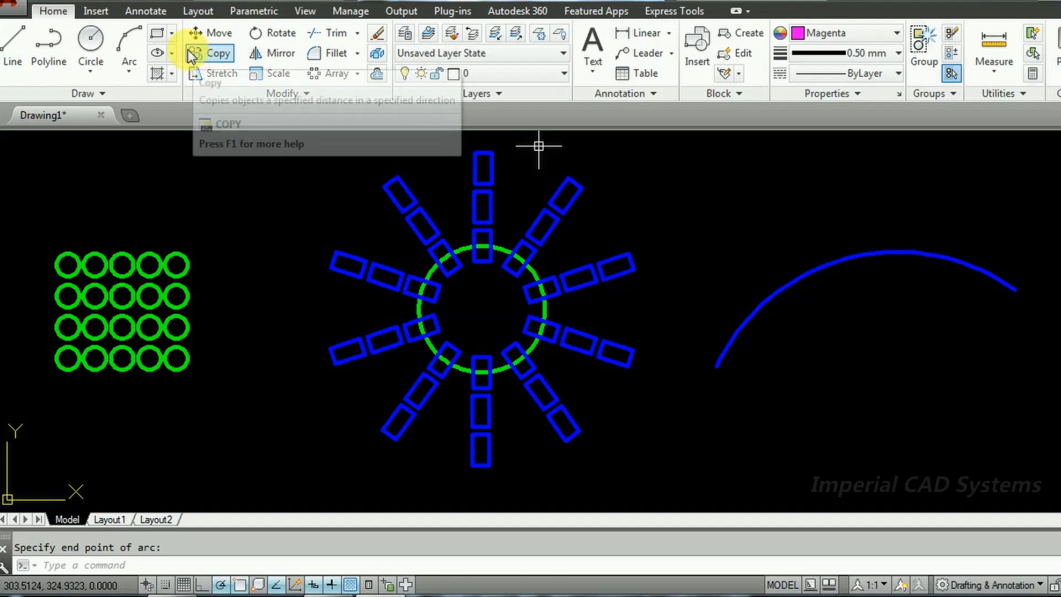
click(171, 35)
click(186, 94)
text(6)
key(Return)
click(716, 364)
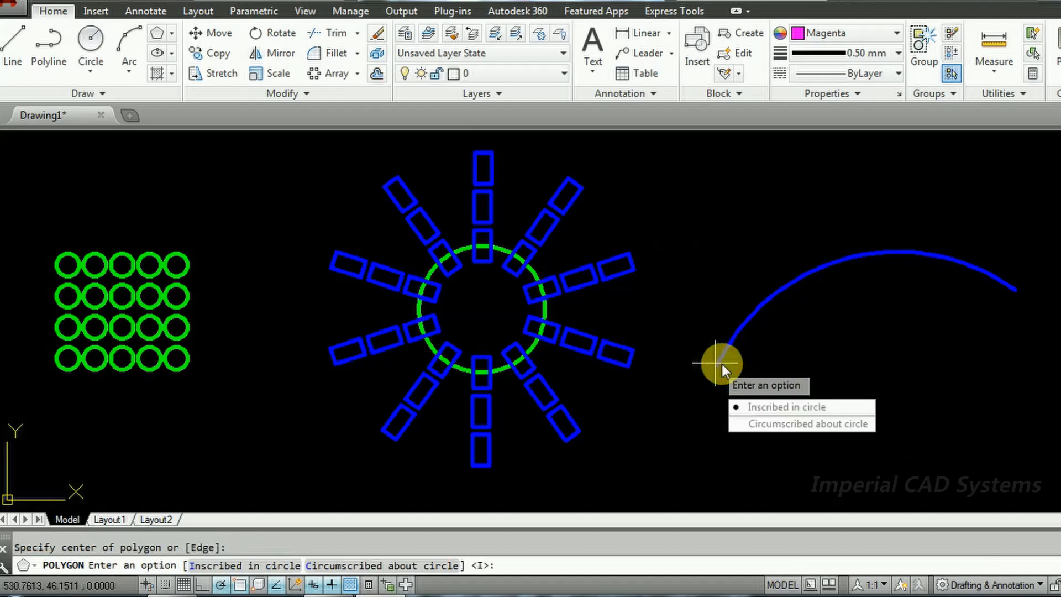
click(769, 406)
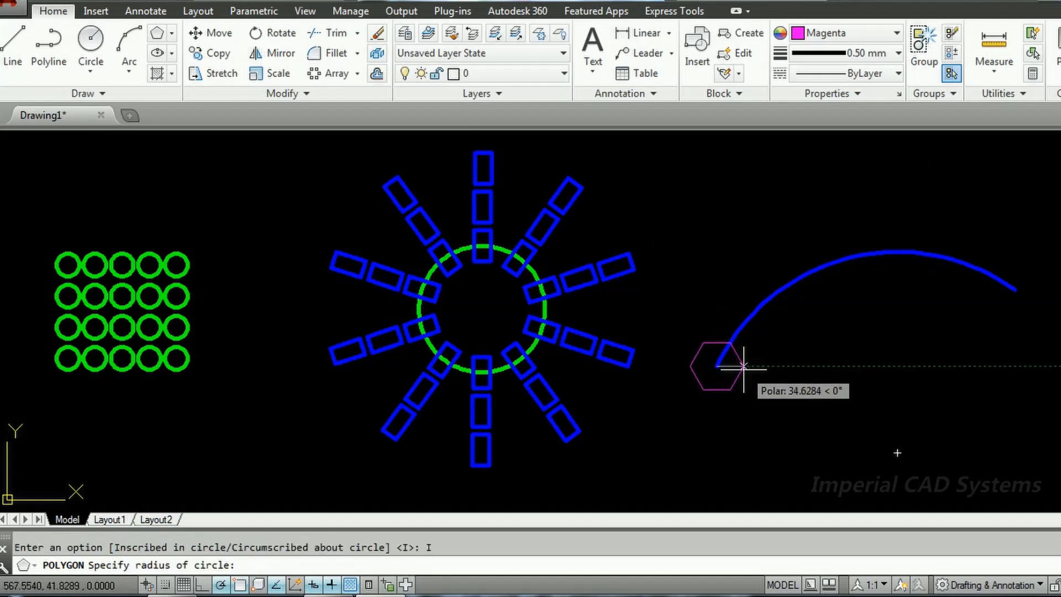
click(742, 366)
- Stretch the arc's right endpoint down along its curve to lengthen the arc, and clear the selection
middle_drag(835, 314, 718, 282)
click(772, 225)
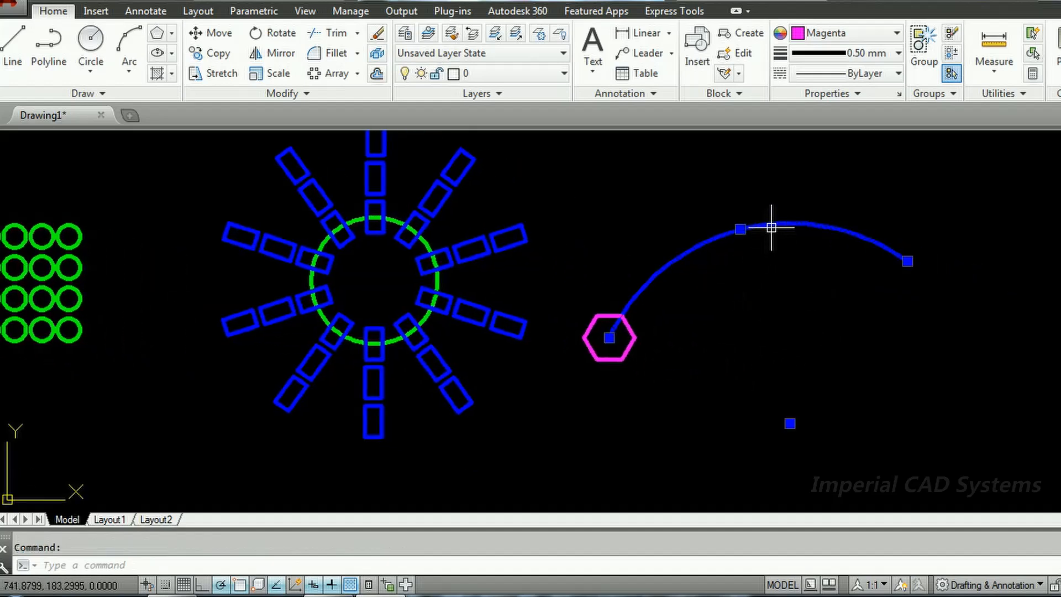
click(907, 261)
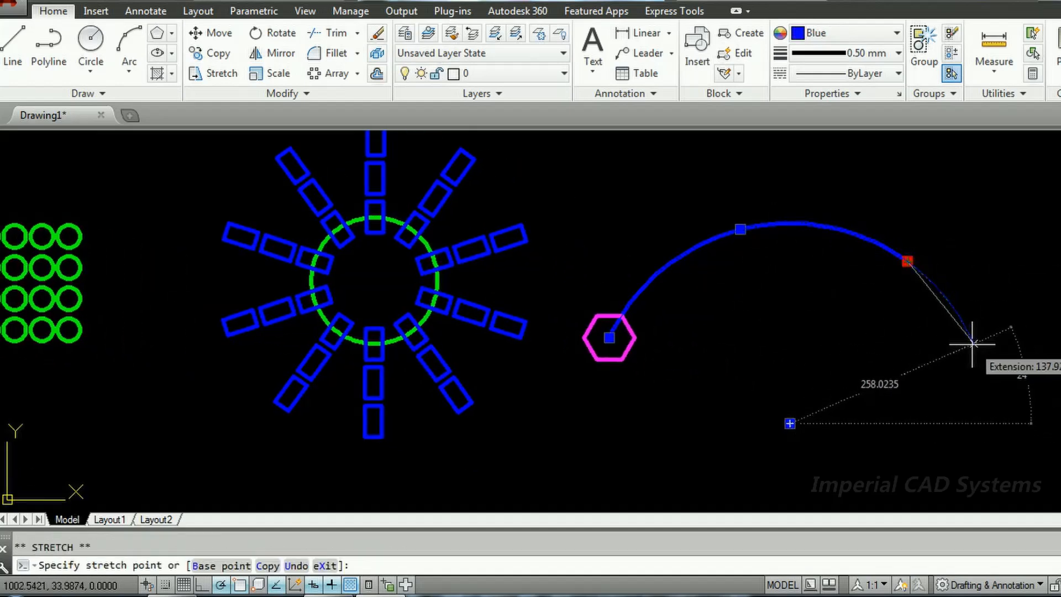
click(973, 344)
middle_drag(781, 259, 852, 255)
scroll(818, 259, down, 2)
scroll(820, 258, up, 4)
scroll(824, 259, down, 3)
middle_drag(803, 295, 795, 308)
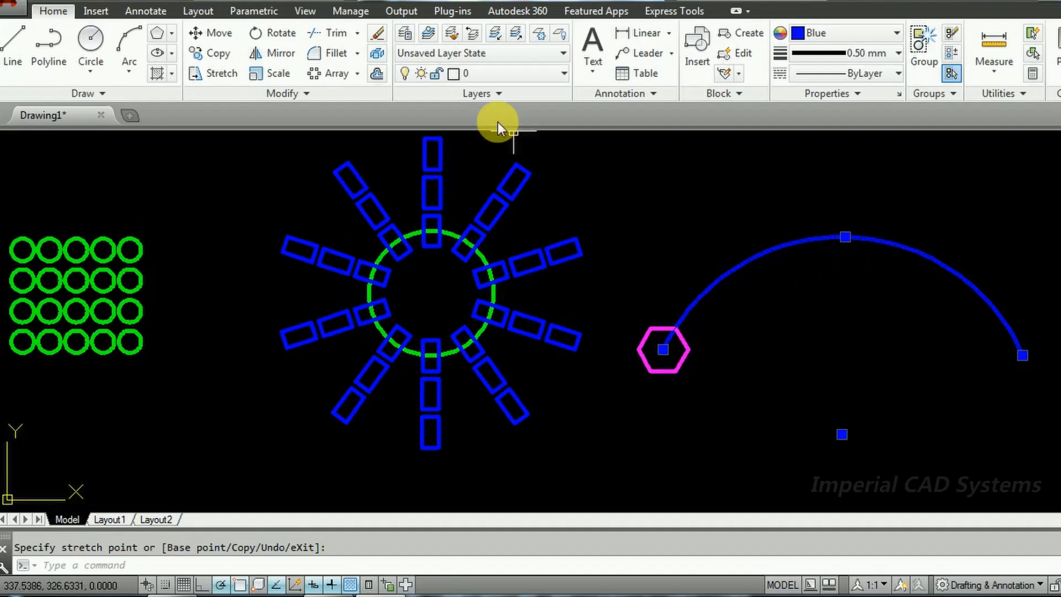
key(Escape)
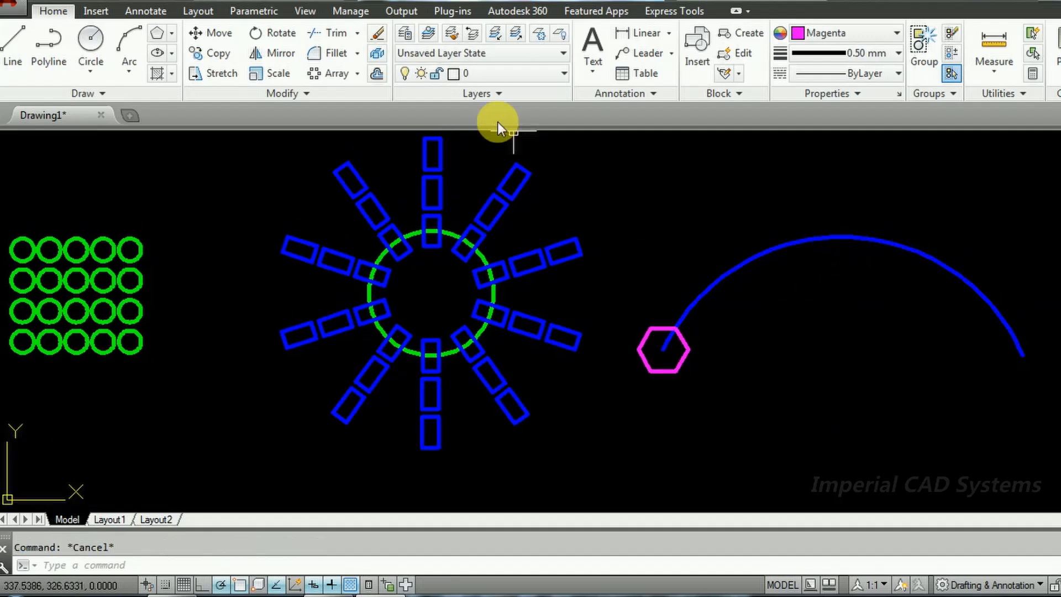
- Create a path array of the magenta hexagon along the blue arc
click(358, 74)
click(356, 133)
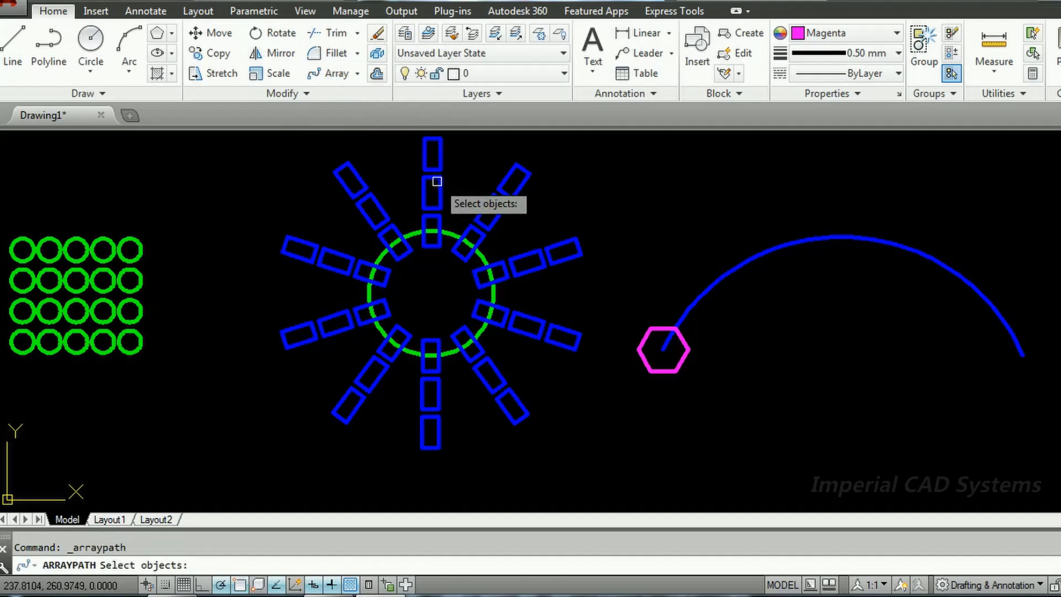
key(Return)
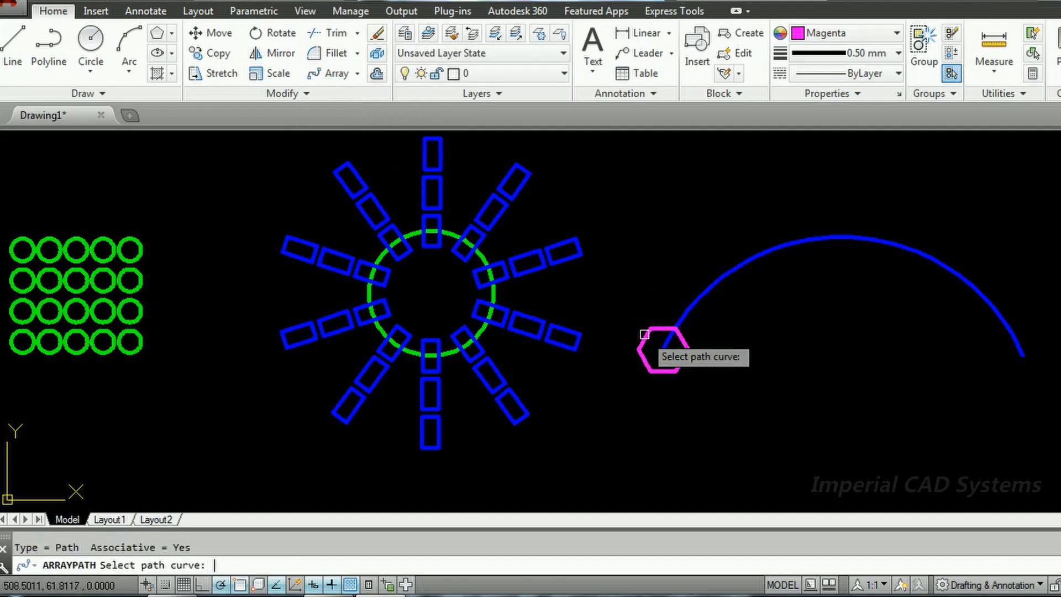
click(709, 288)
middle_drag(741, 344, 754, 348)
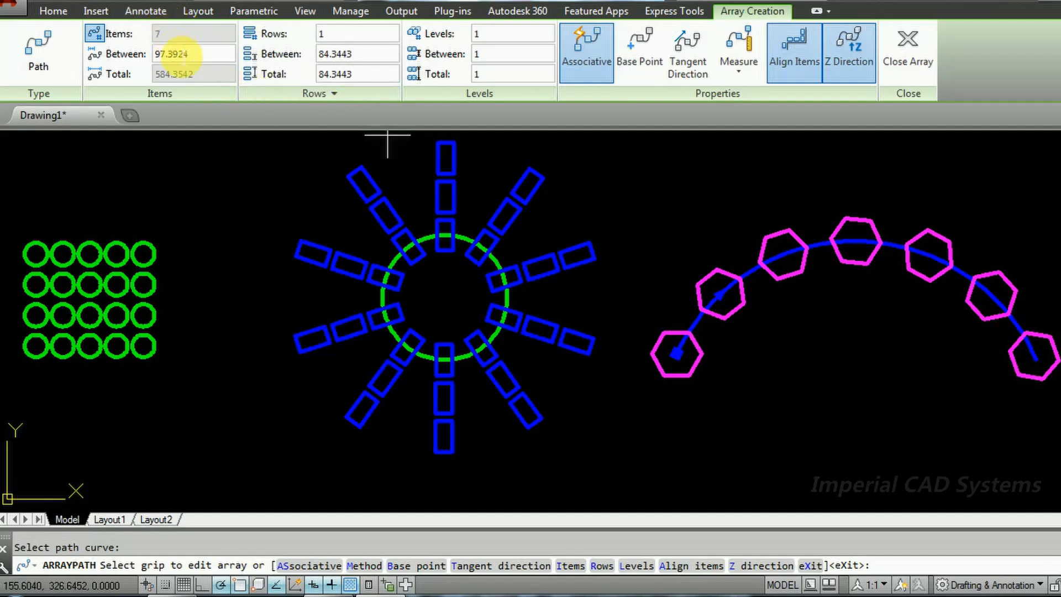
- Try item spacings of 80 and 75 for the hexagon path array
click(203, 59)
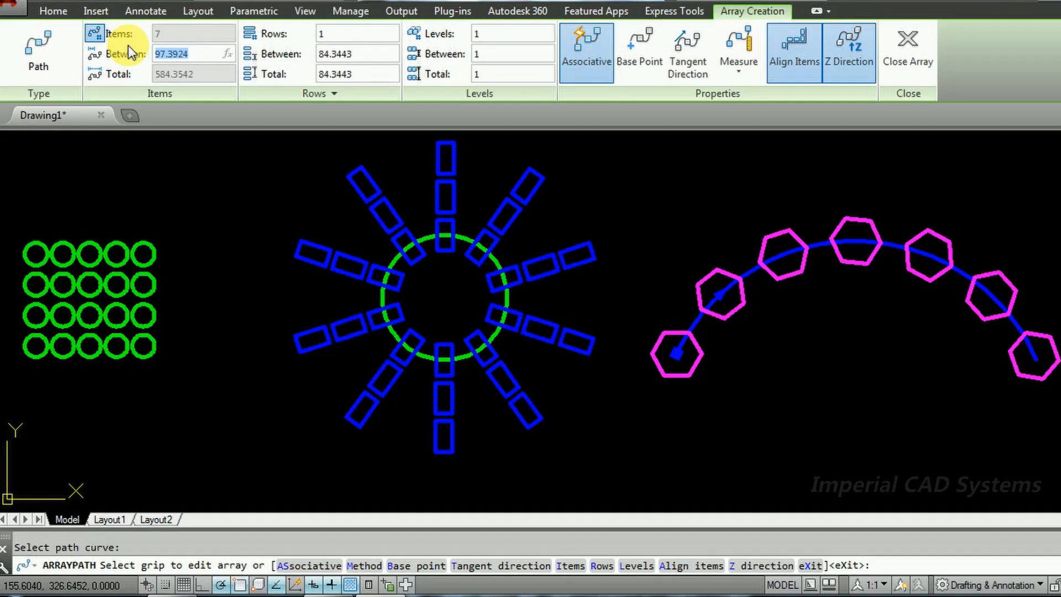
text(80)
key(Return)
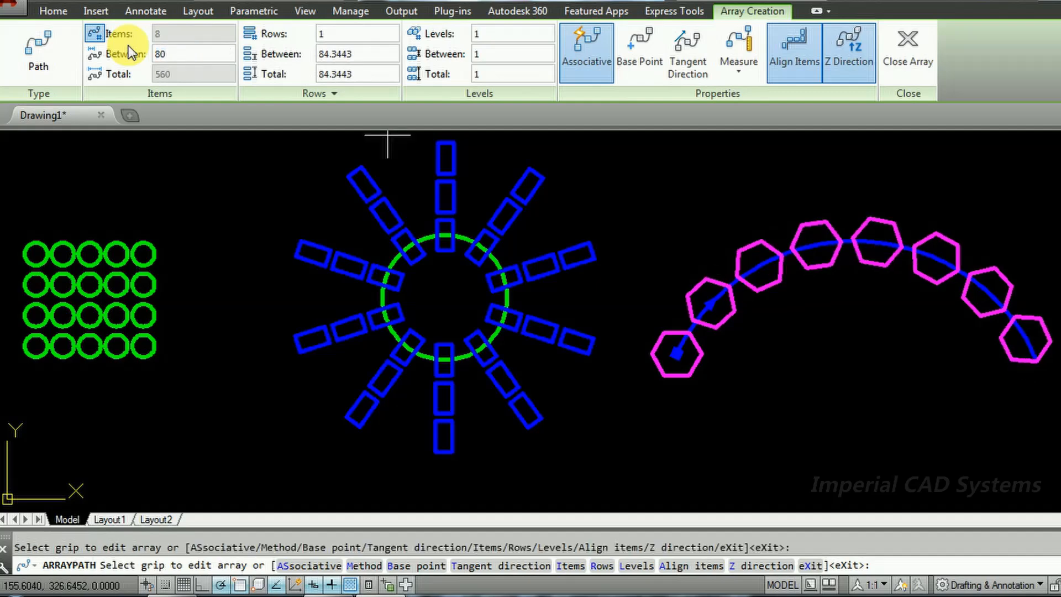
drag(202, 57, 120, 58)
text(75)
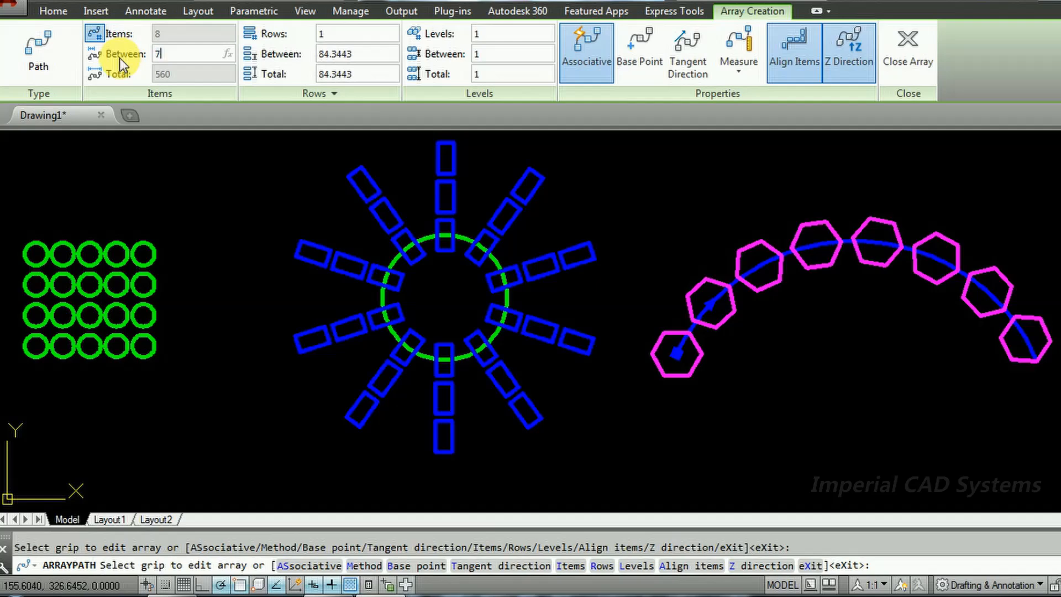
key(Return)
- Set the hexagon path array's item spacing to 60
drag(177, 61, 138, 58)
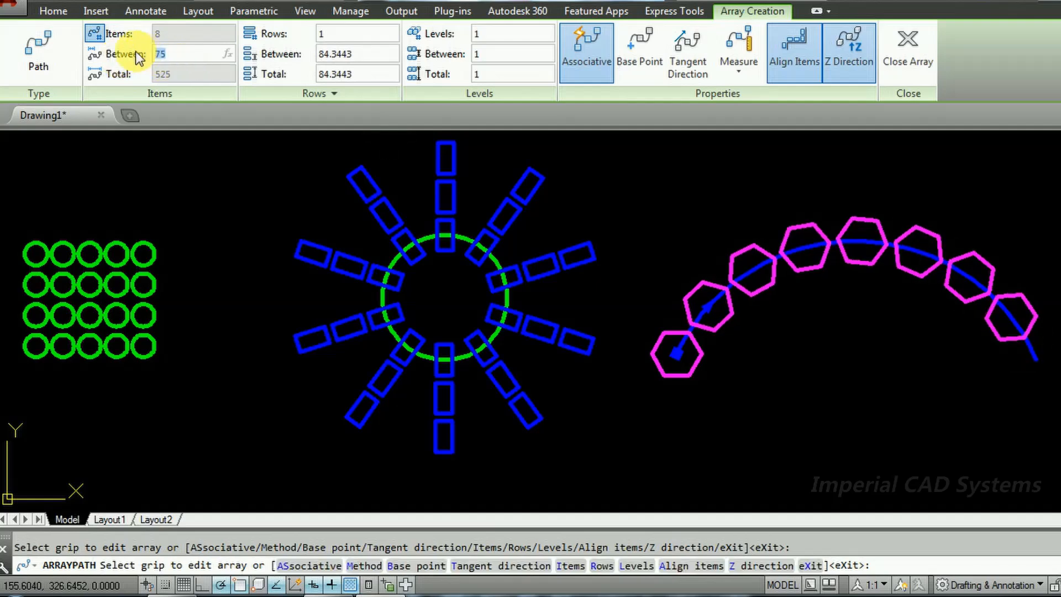
text(60)
key(Return)
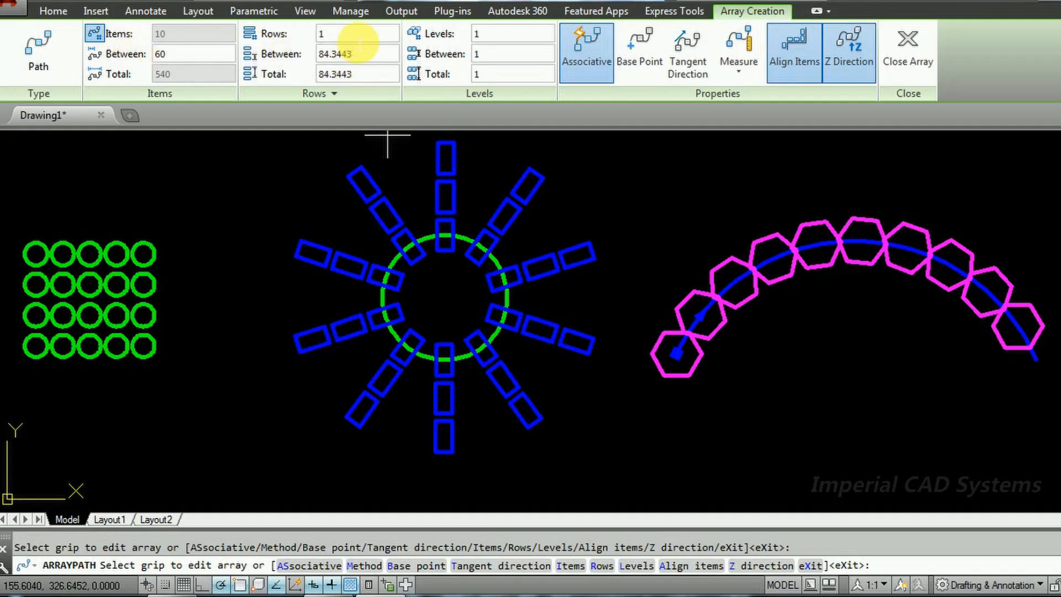
- Set the hexagon path array to 2 rows along the arc
drag(348, 35, 274, 27)
text(2)
key(Return)
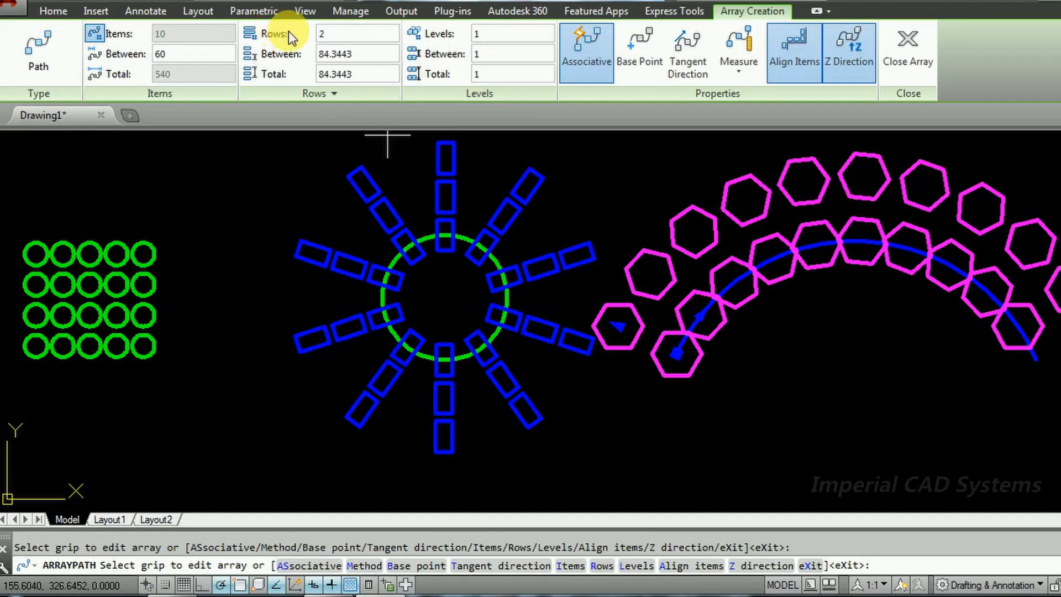
- Try a row spacing of 60 between the two rows of the hexagon path array
drag(367, 55, 294, 55)
text(6)
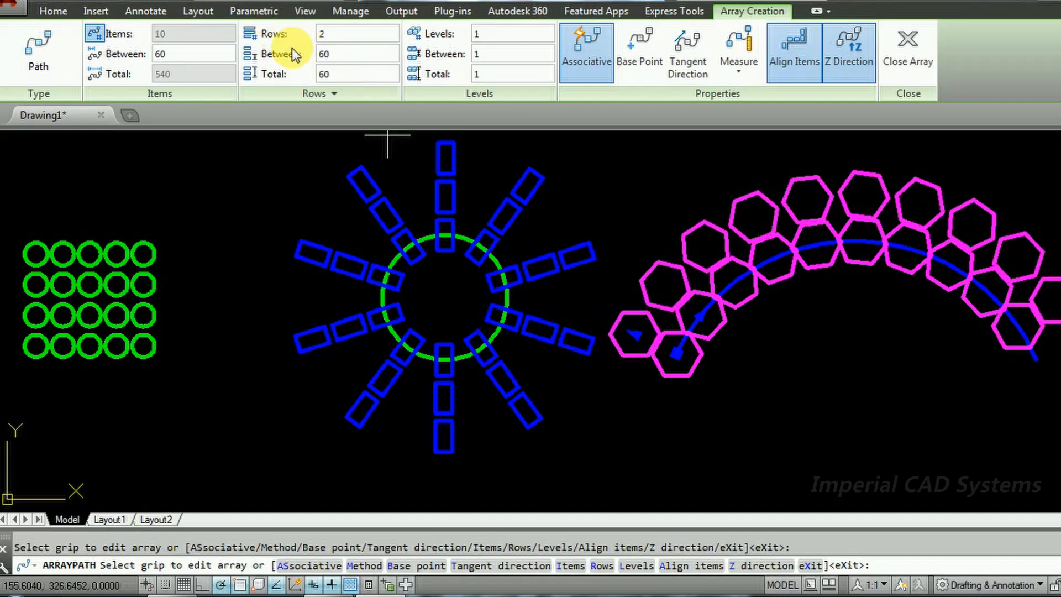
text(0)
key(Return)
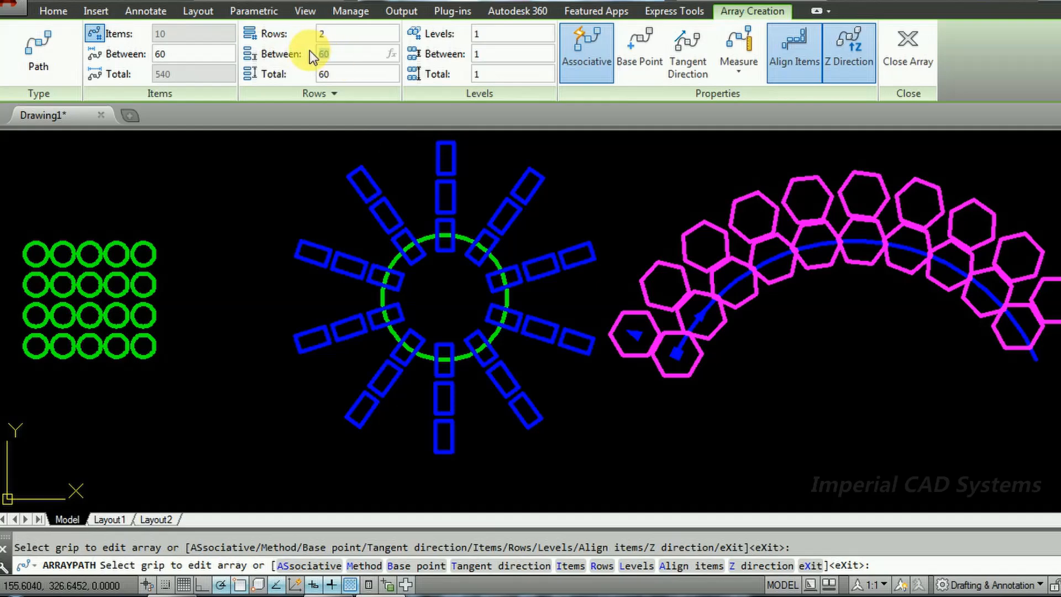
- Set the hexagon path array's row spacing to 75 and finish creating the array
text(75)
key(Return)
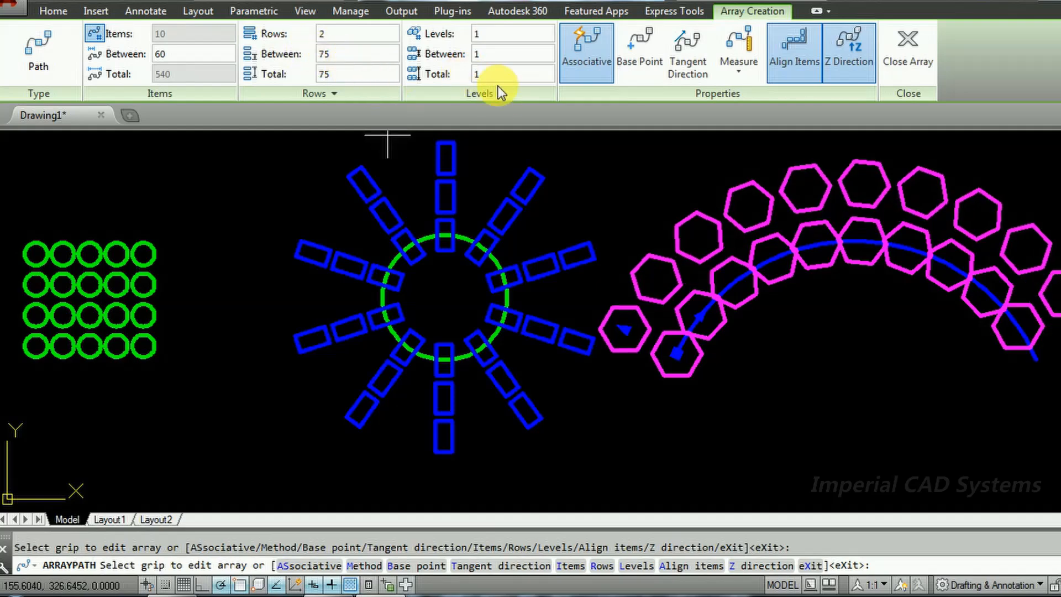
click(908, 53)
- Move the polar rectangle array together with its green circle horizontally left, away from the hexagon array, using the circle's center as base point
scroll(868, 344, down, 2)
mouse_move(867, 344)
middle_down()
mouse_move(886, 343)
mouse_move(864, 336)
mouse_move(877, 339)
middle_up()
scroll(878, 331, up, 2)
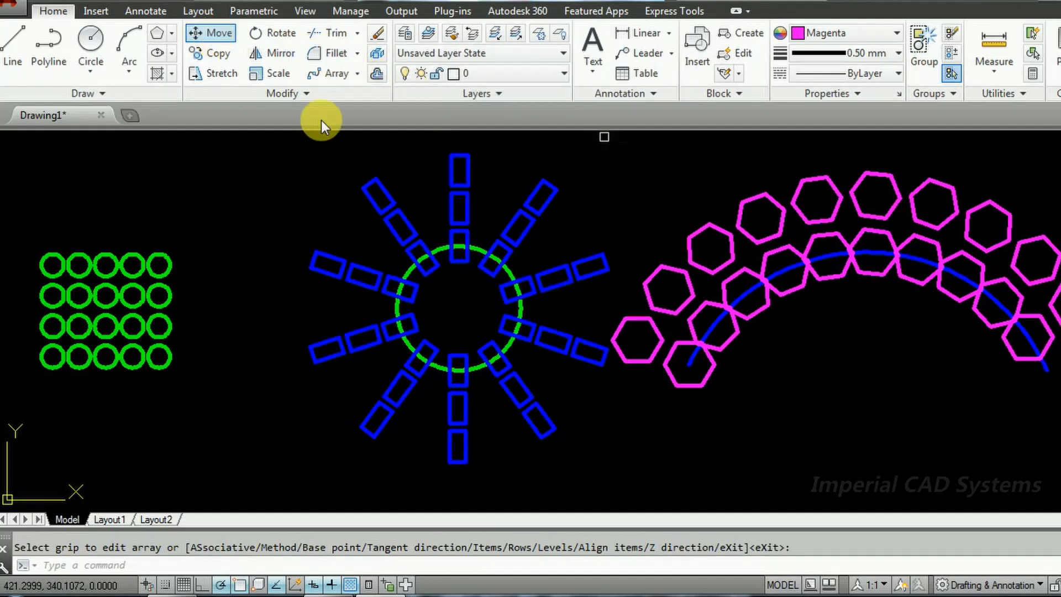
click(591, 465)
click(348, 164)
key(Return)
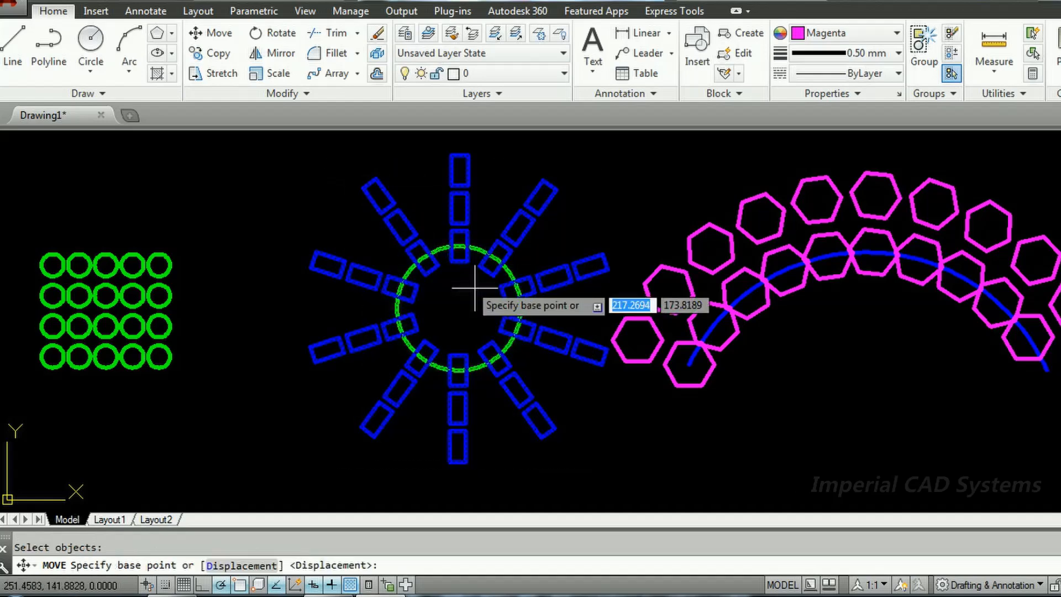
click(459, 308)
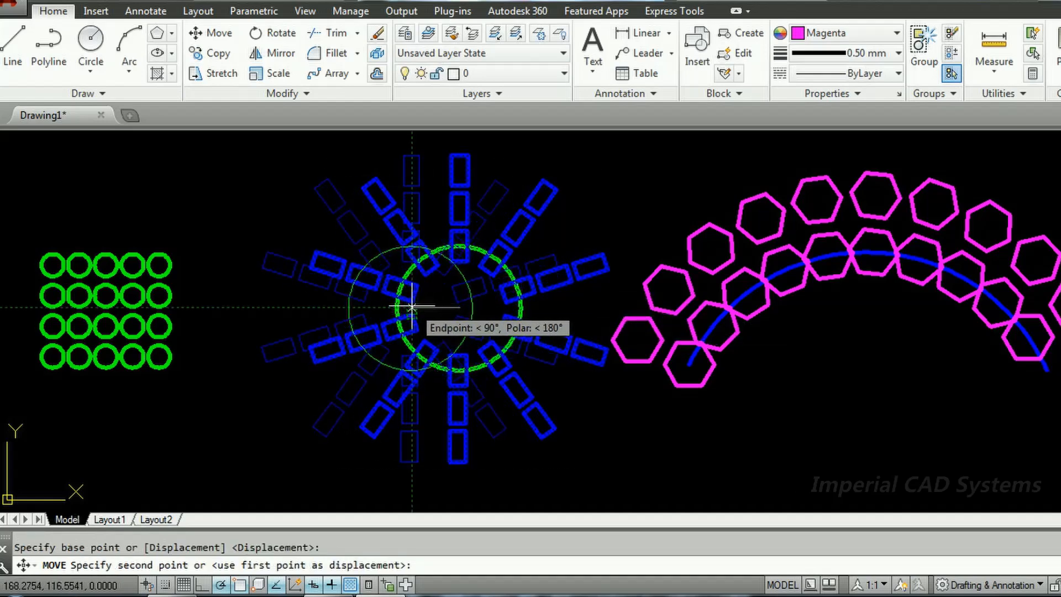
click(412, 308)
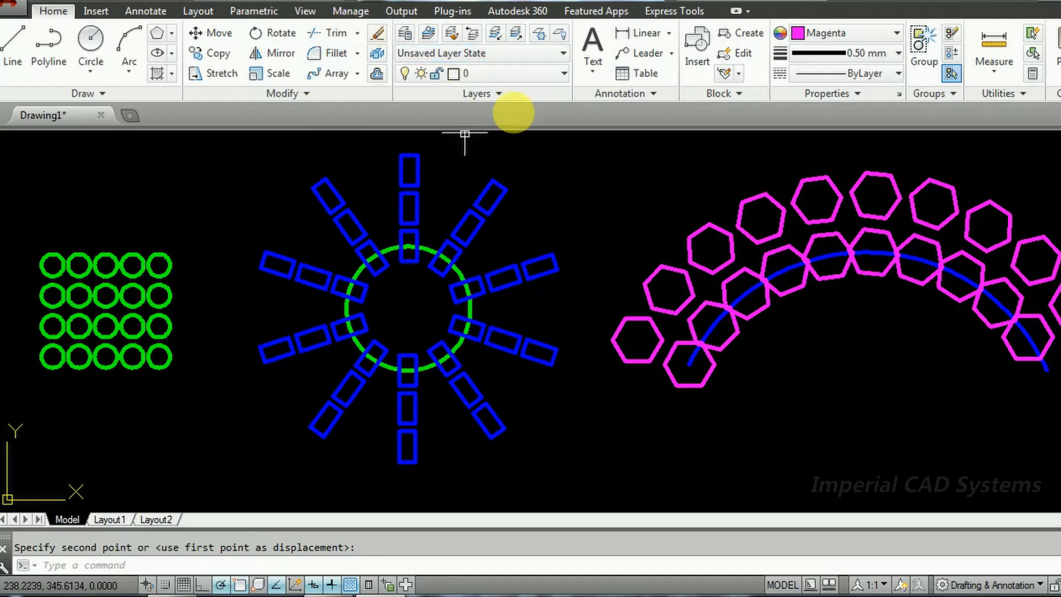
- Select the hexagon path array to view its array settings, and close the array editor
click(793, 215)
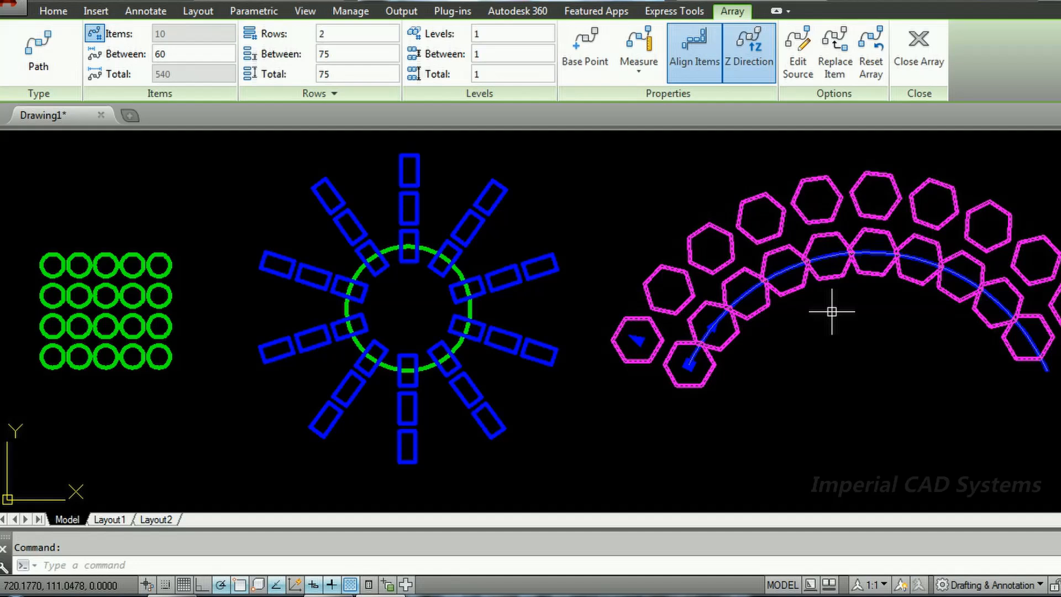
click(919, 47)
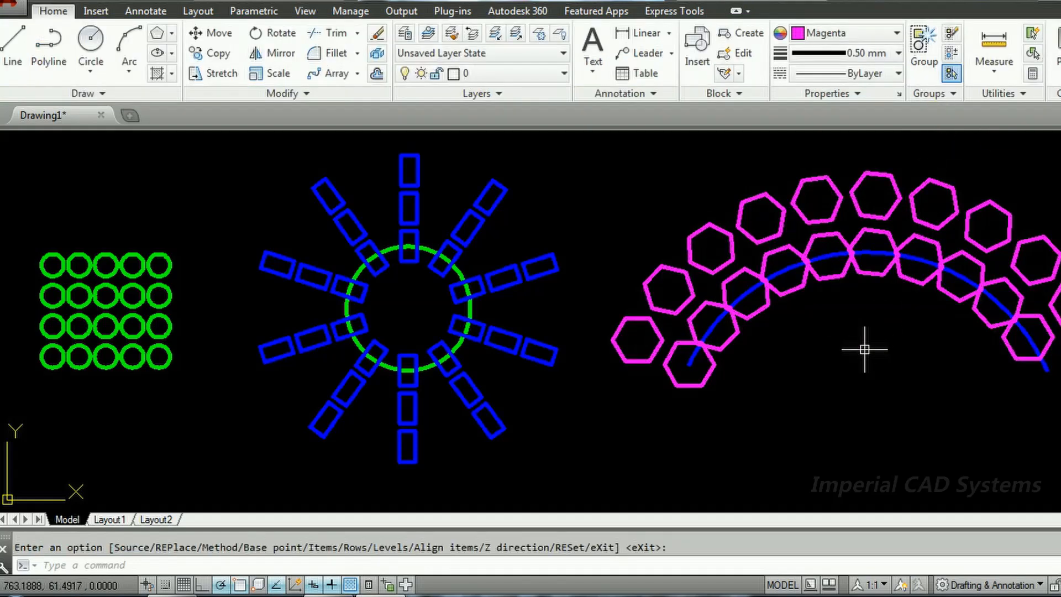